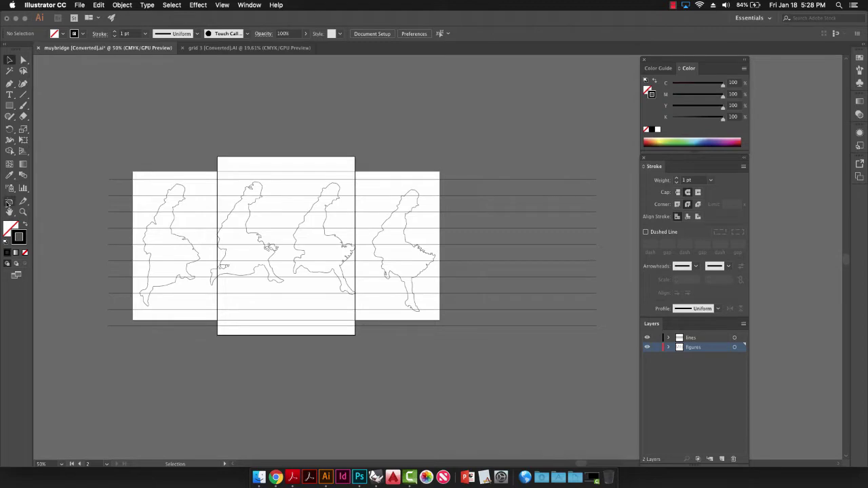
Delete Artboard 3 and resize the remaining artboard to 20 in wide by 10 in high.
click(8, 202)
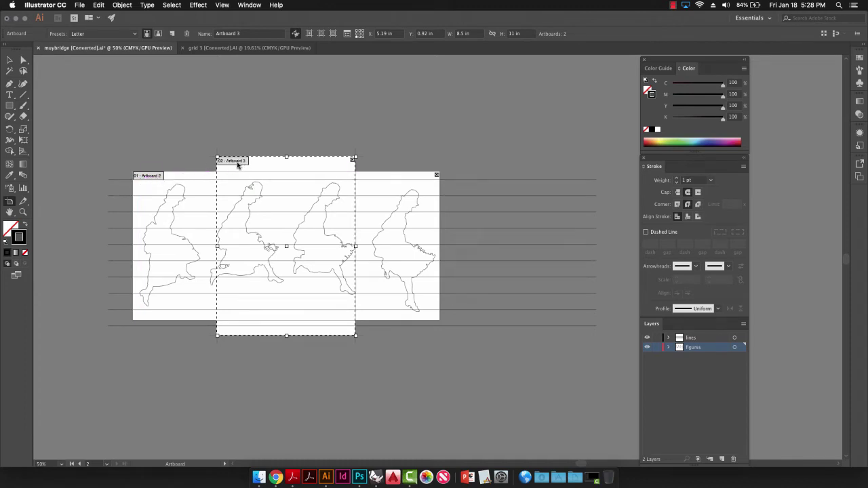
click(187, 33)
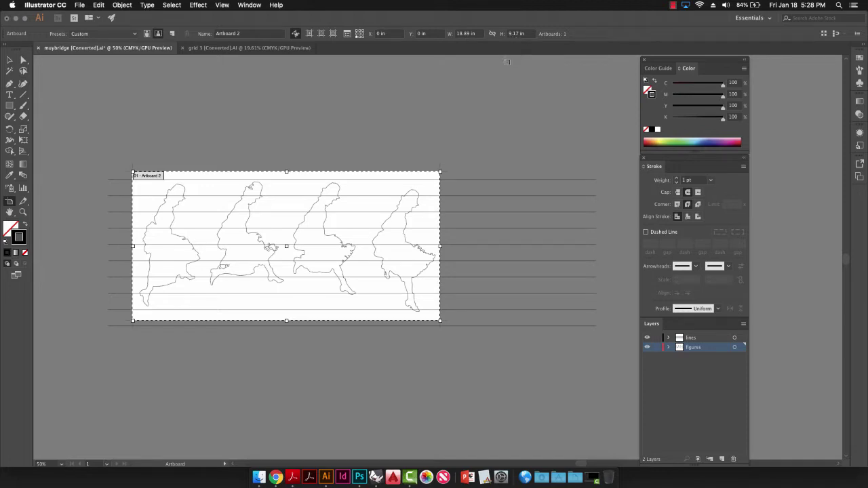
click(466, 35)
text(20)
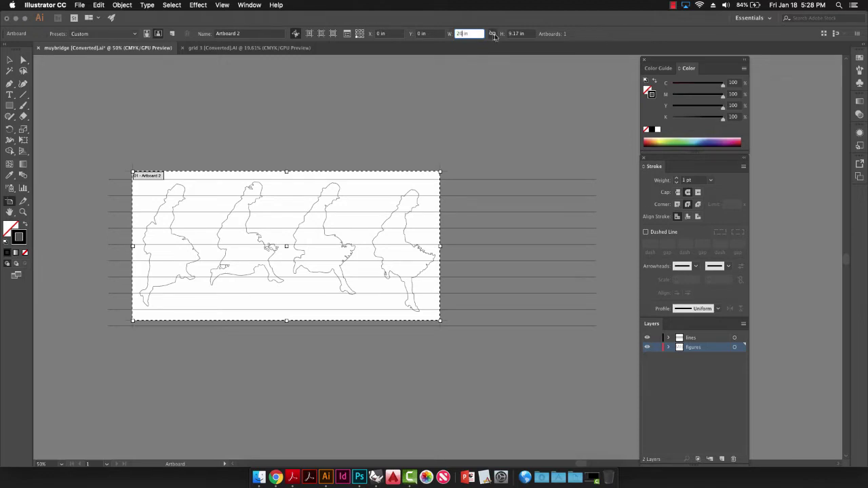
click(515, 34)
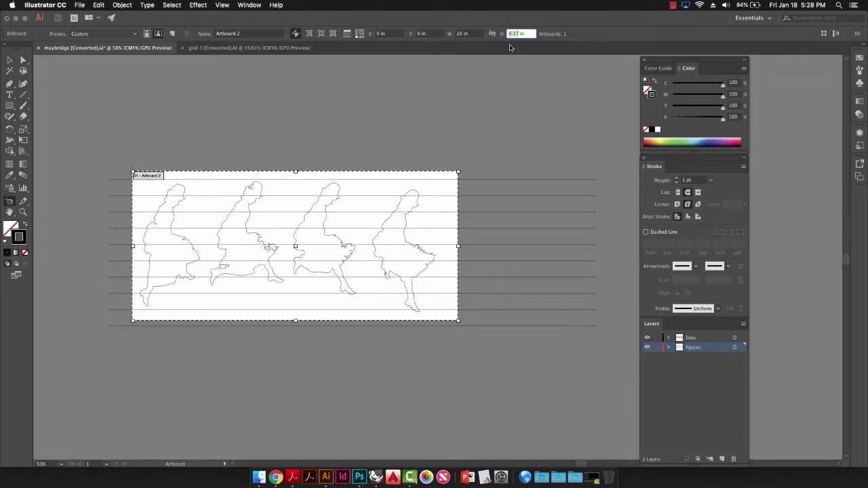
text(10)
click(480, 38)
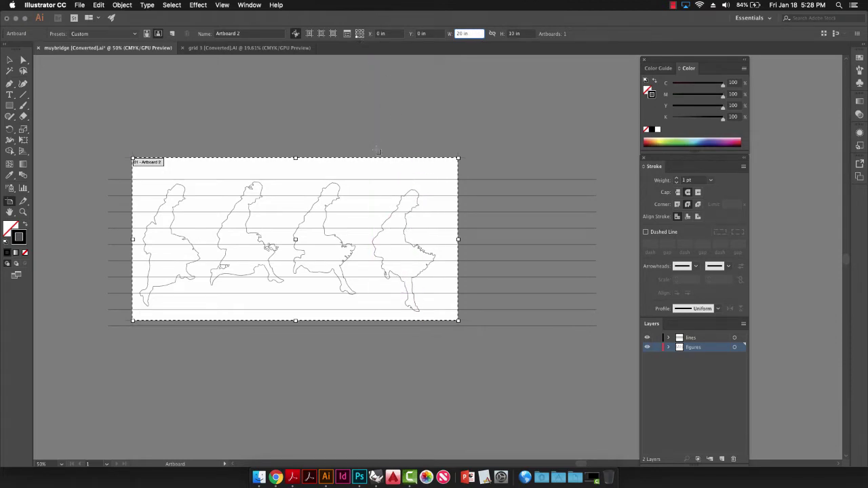
Turn off moving artwork with the artboard and reposition the artboard around the figures at about X -0.5 in, Y 0.5 in.
drag(163, 160, 184, 123)
key(Escape)
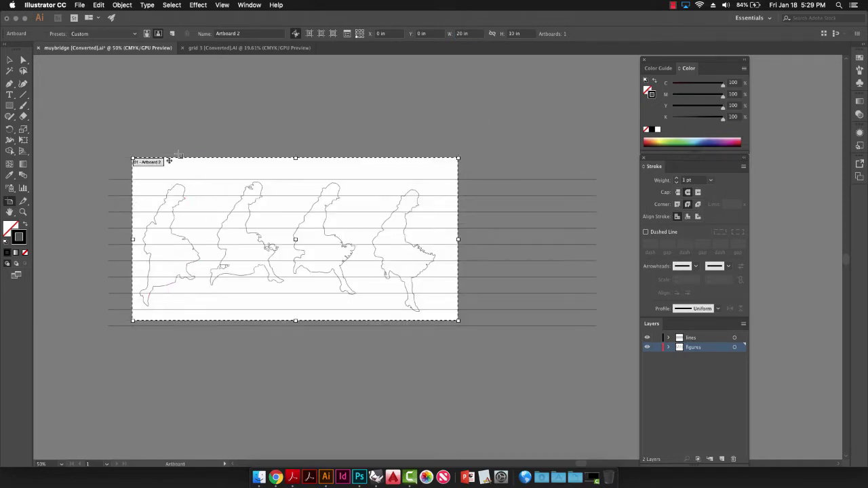
click(296, 34)
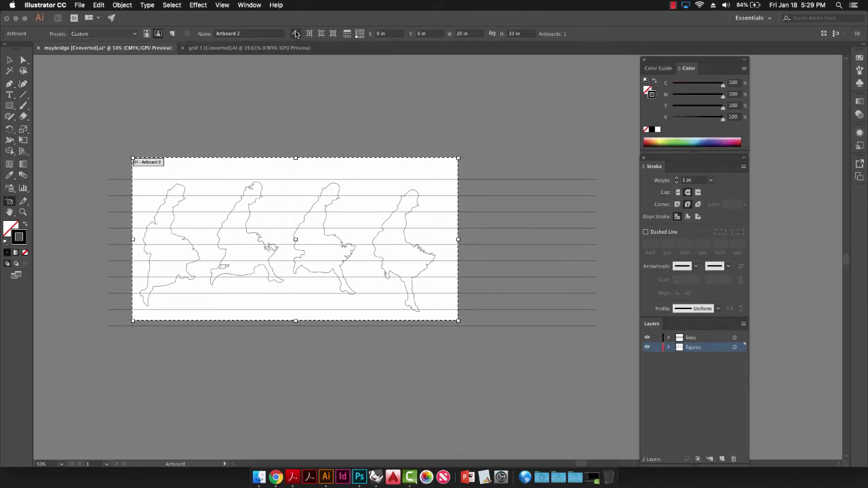
mouse_move(152, 163)
mouse_down()
mouse_move(230, 162)
mouse_move(167, 130)
mouse_move(190, 146)
mouse_move(132, 152)
mouse_move(145, 169)
mouse_up()
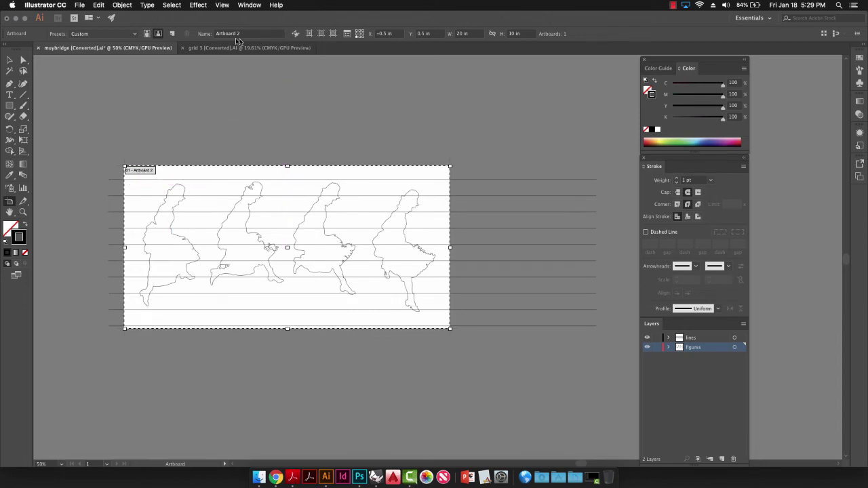
click(173, 35)
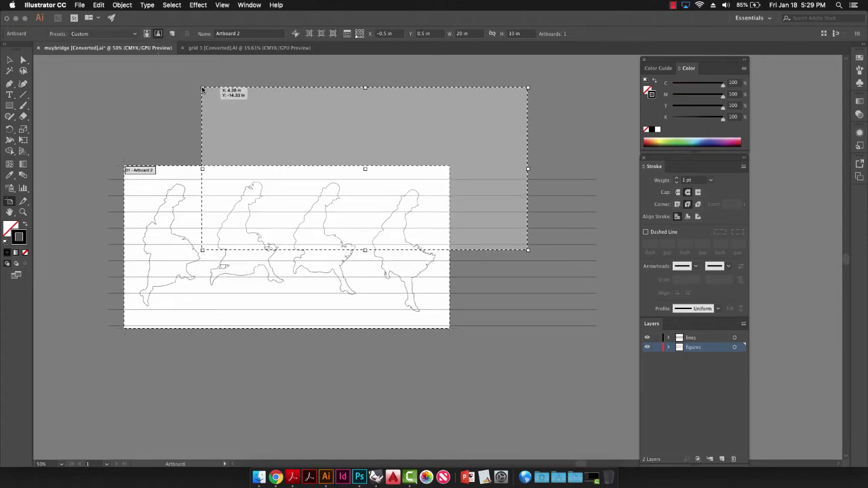
key(Escape)
key(Escape)
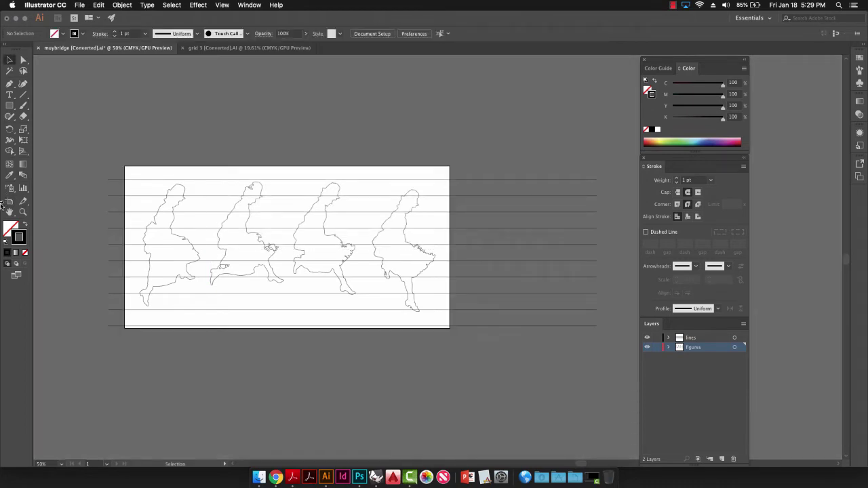
click(9, 202)
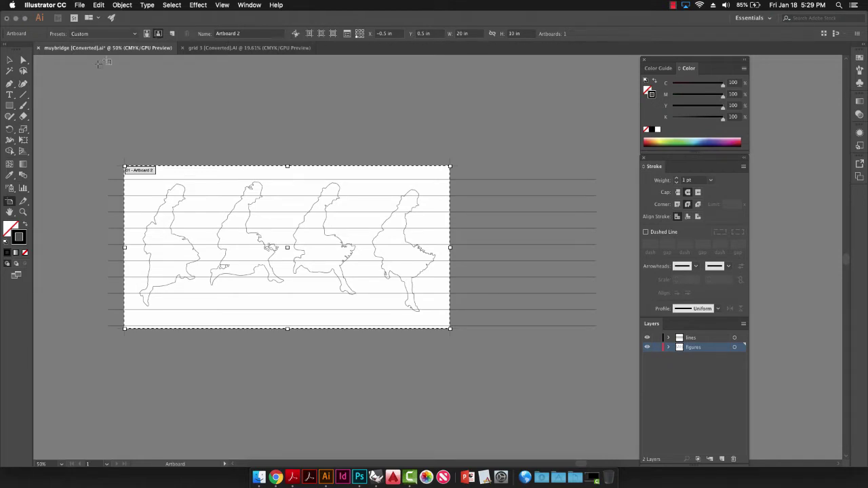
click(10, 60)
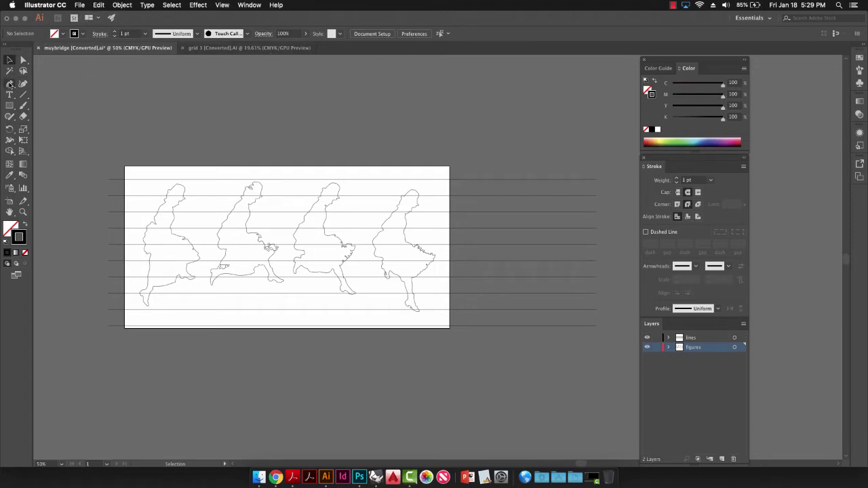
click(23, 61)
key(v)
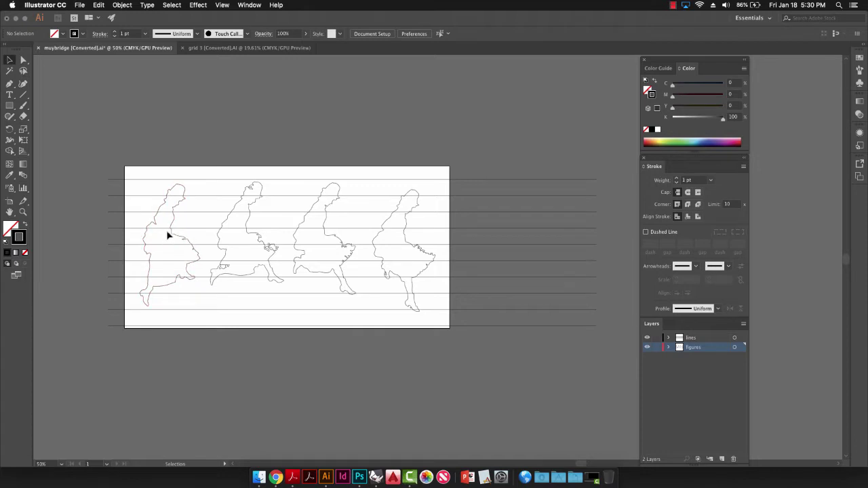
Fill the leftmost figure with green (C 100, M 0, Y 100, K 0) and remove its stroke.
key(super+alt+space)
click(158, 232)
drag(396, 216, 555, 325)
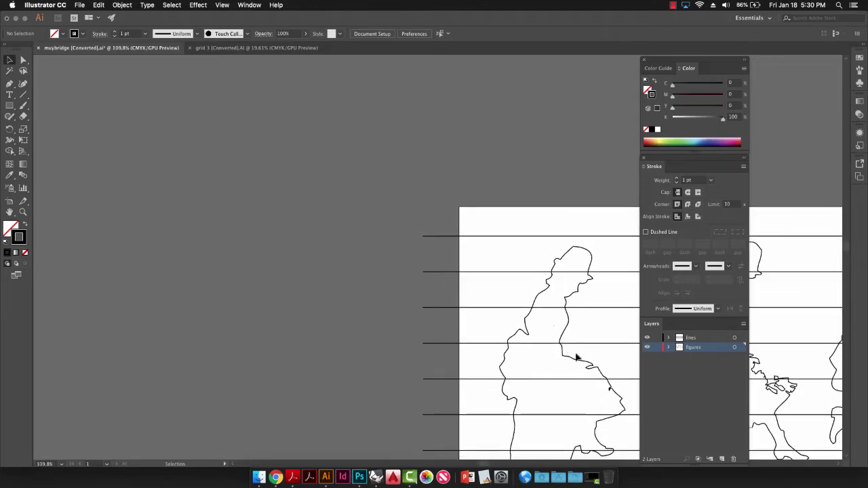
drag(577, 359, 258, 220)
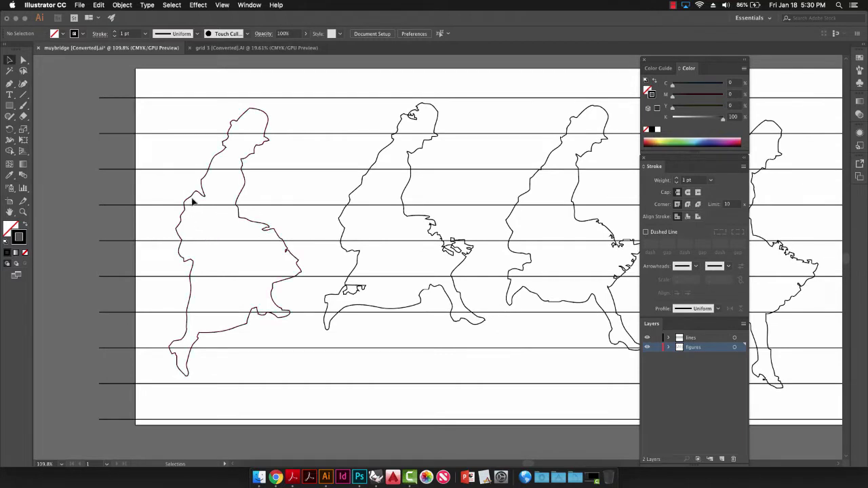
click(243, 188)
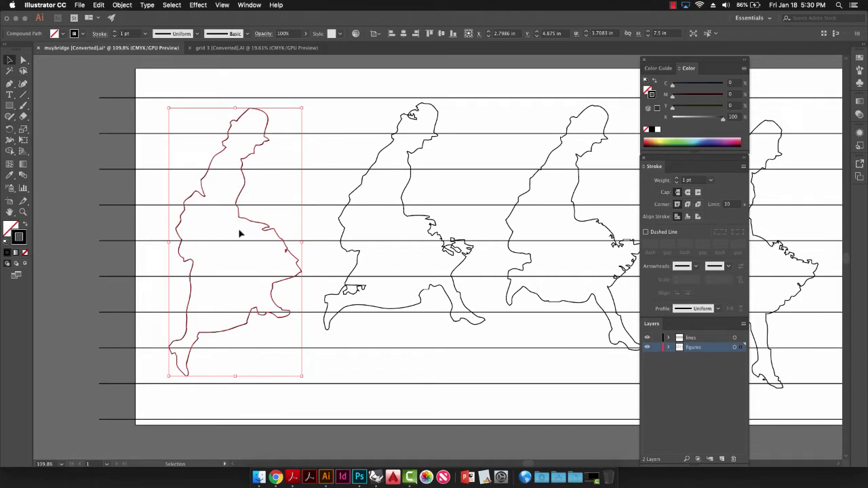
click(10, 228)
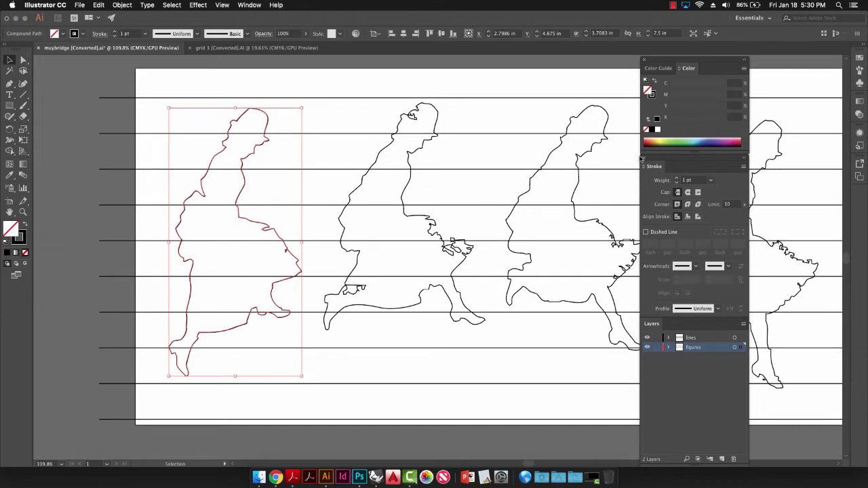
click(682, 140)
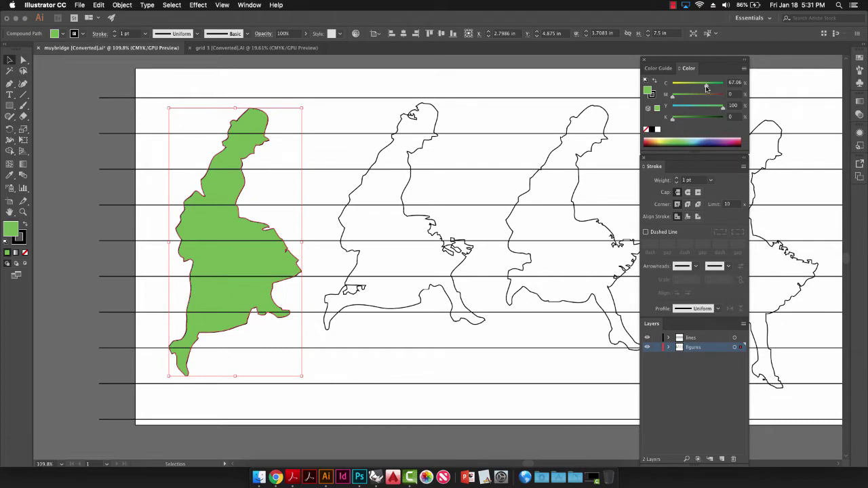
drag(706, 89, 724, 85)
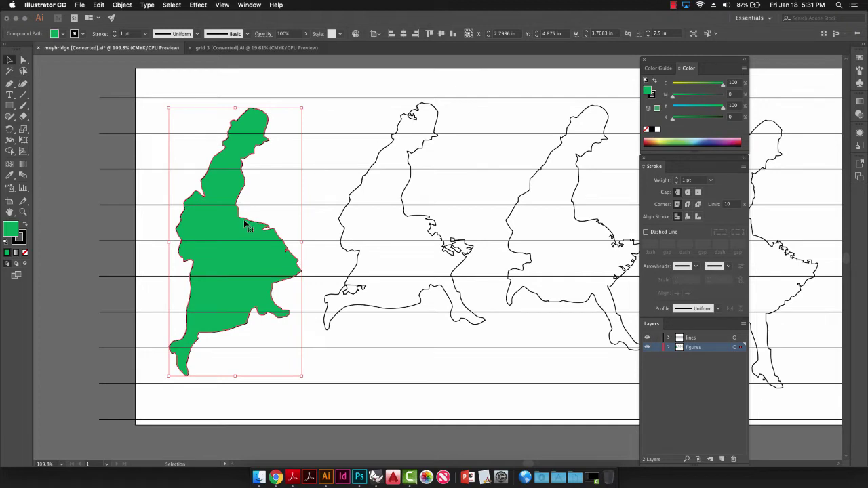
key(x)
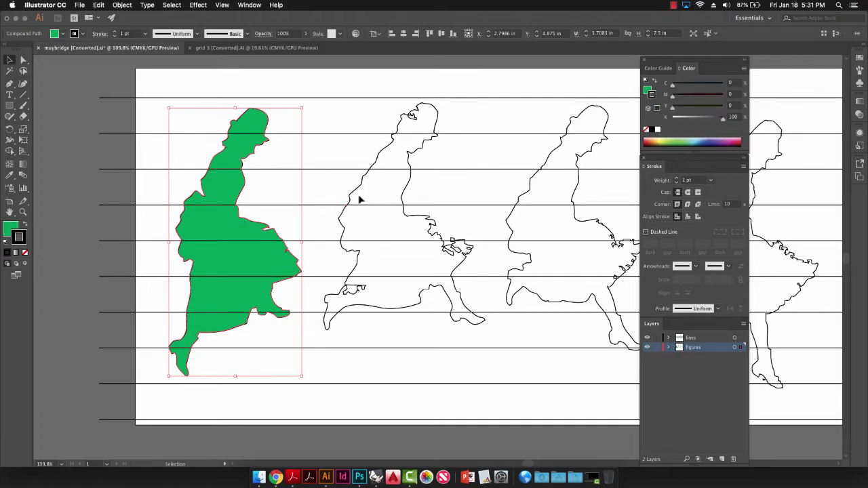
click(647, 130)
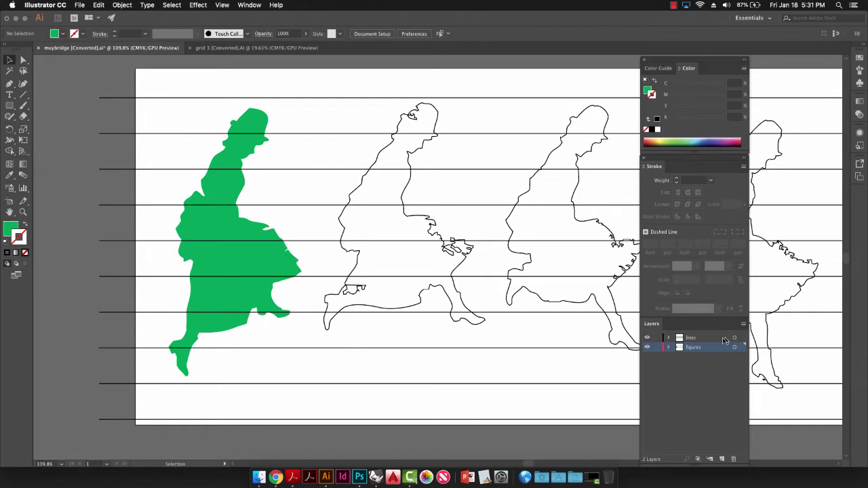
Move the lines layer below the figures layer in the stacking order.
drag(703, 341, 695, 364)
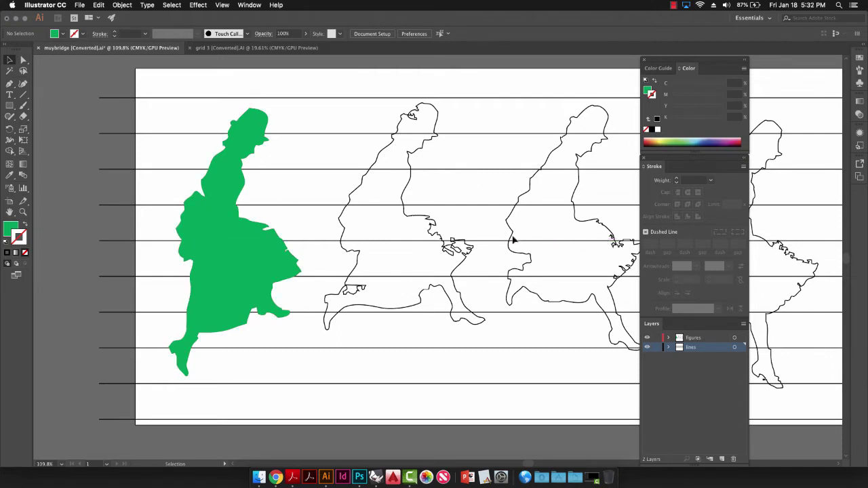
Try the Eyedropper on a horizontal line and the white background, and sample the green figure's appearance.
drag(496, 234, 398, 246)
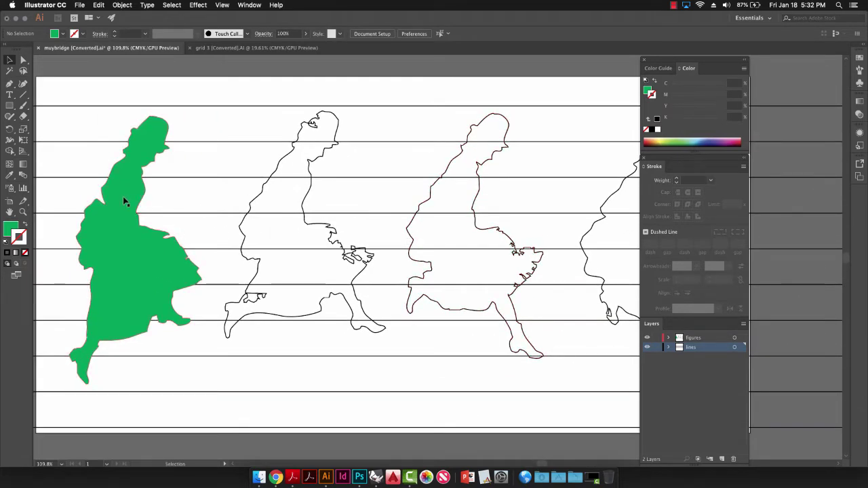
key(i)
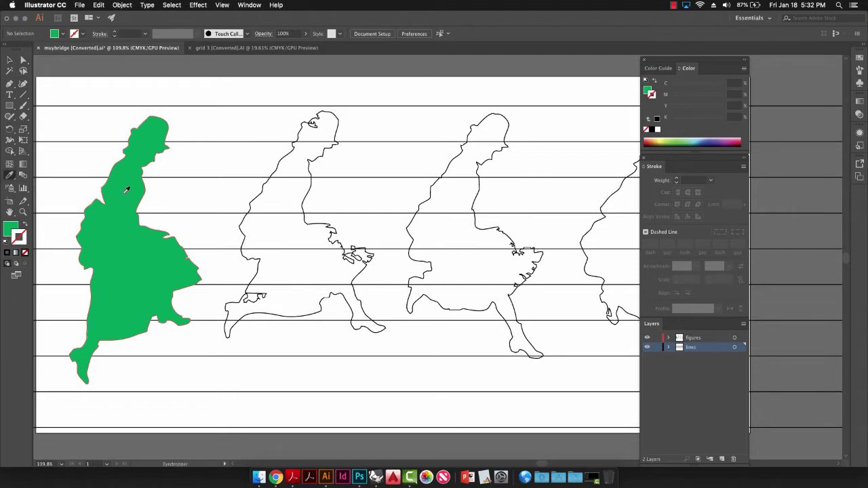
click(82, 177)
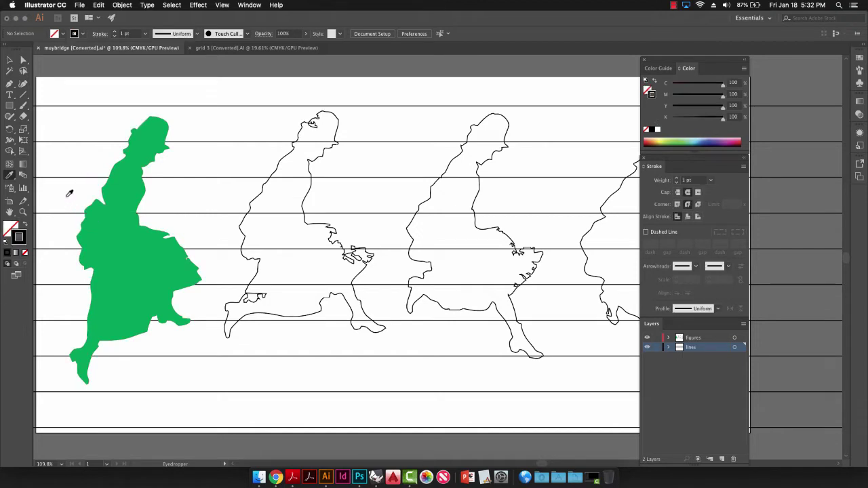
click(68, 194)
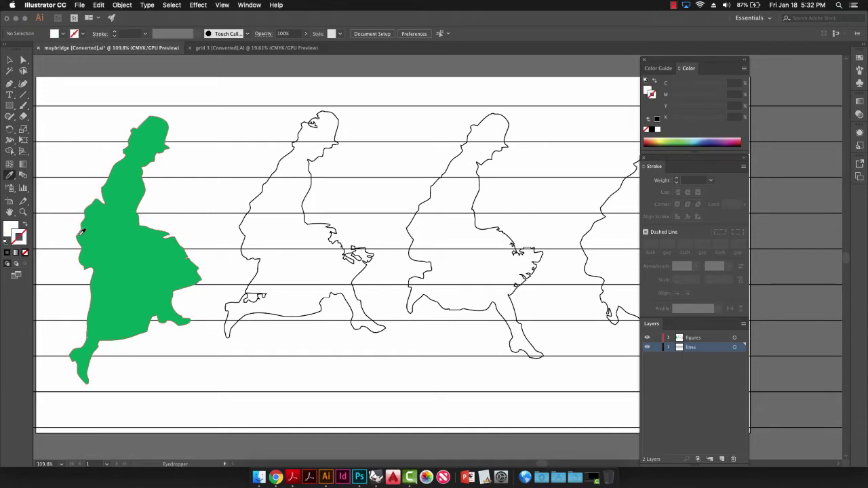
click(74, 177)
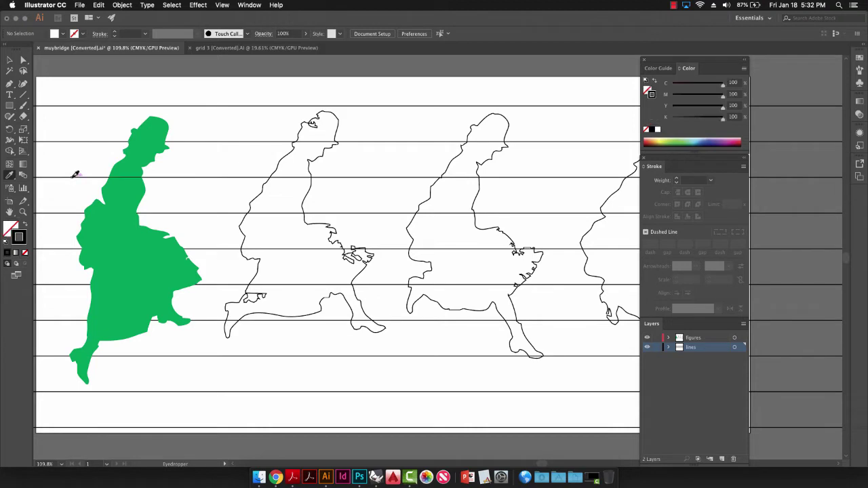
alt+click(113, 193)
click(109, 201)
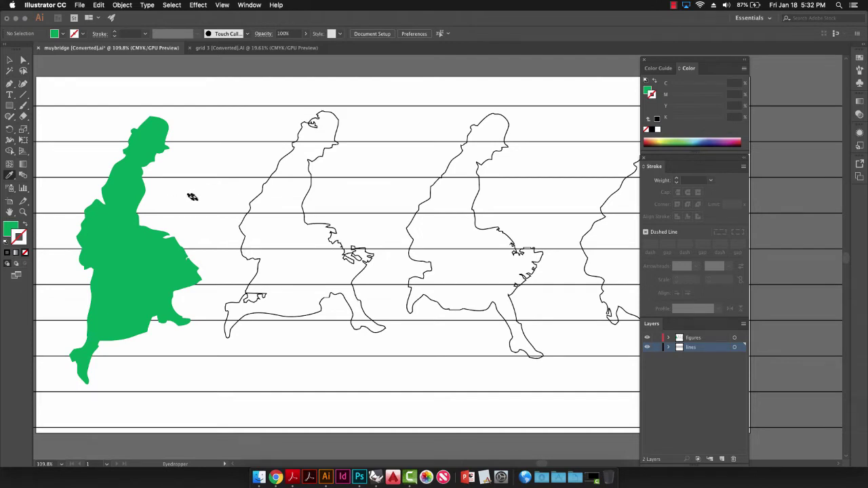
Apply the sampled green fill with no stroke to the three remaining outlined figures using the Eyedropper.
alt+click(253, 188)
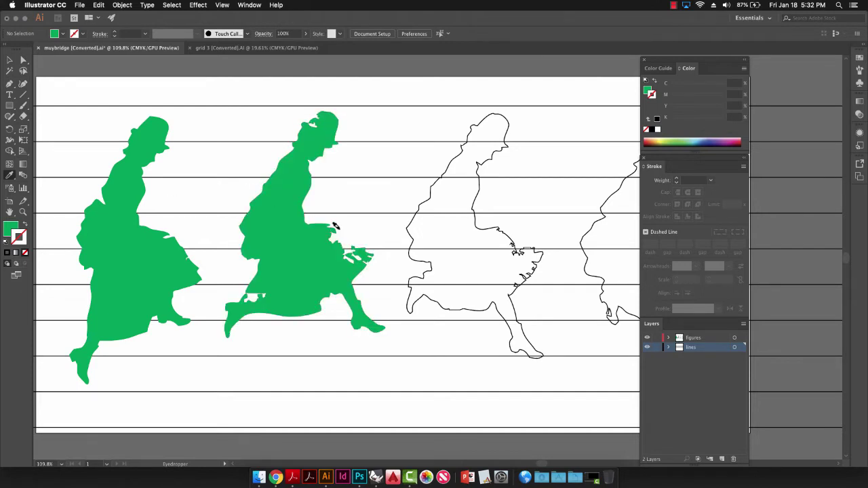
alt+click(419, 201)
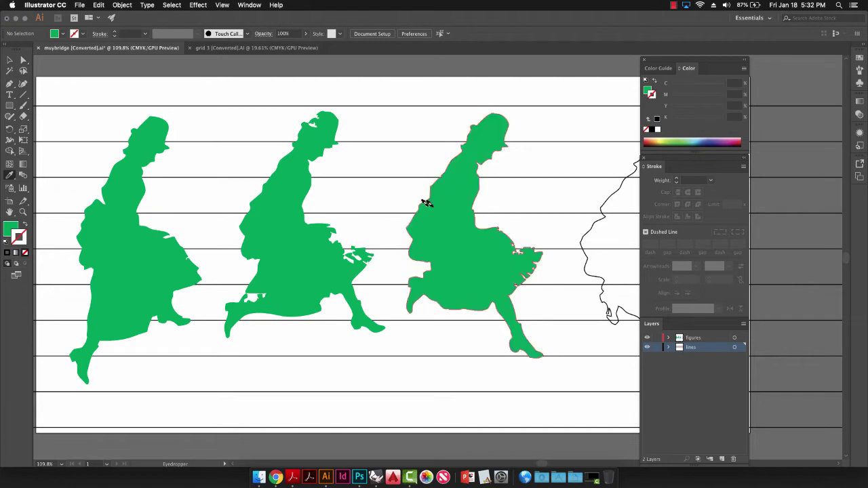
alt+click(602, 207)
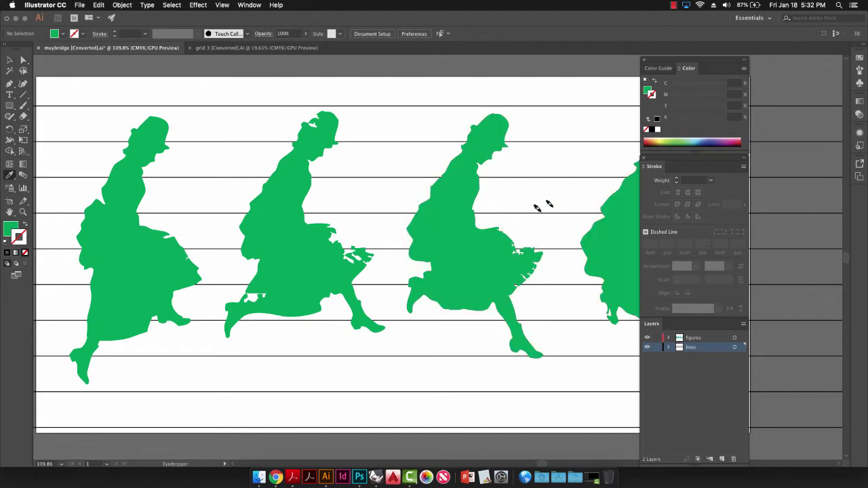
key(super+0)
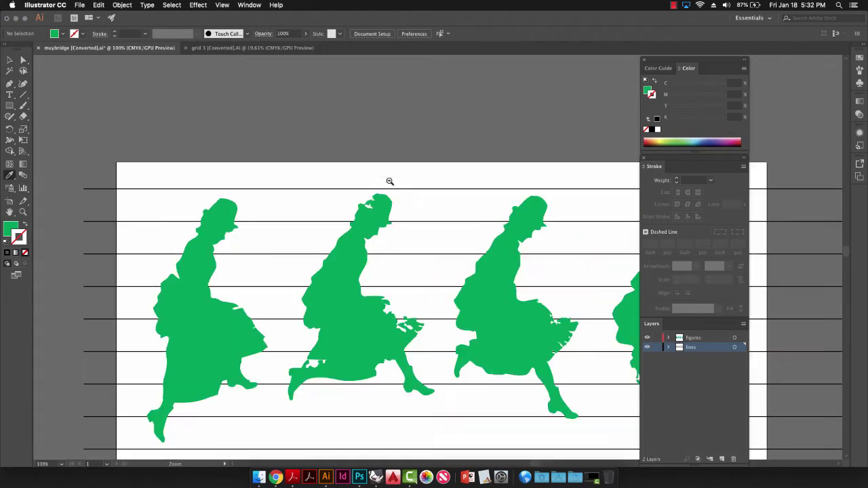
key(super+1)
scroll(378, 150, right, 2)
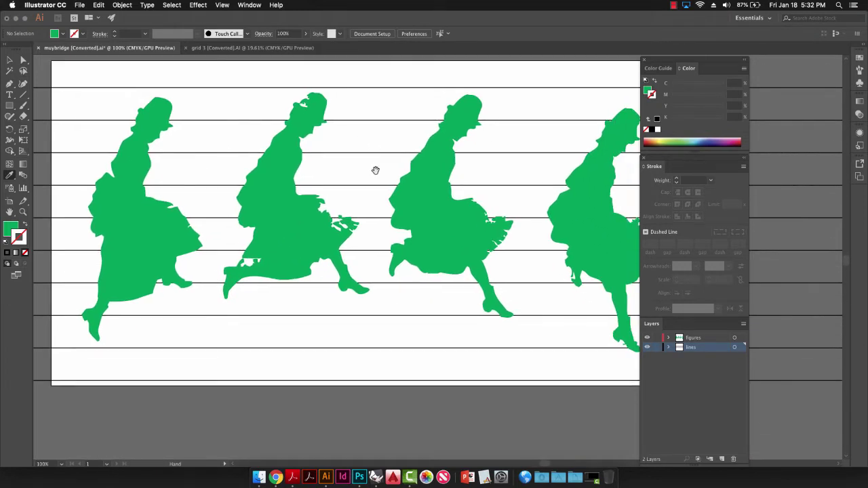
scroll(376, 170, right, 3)
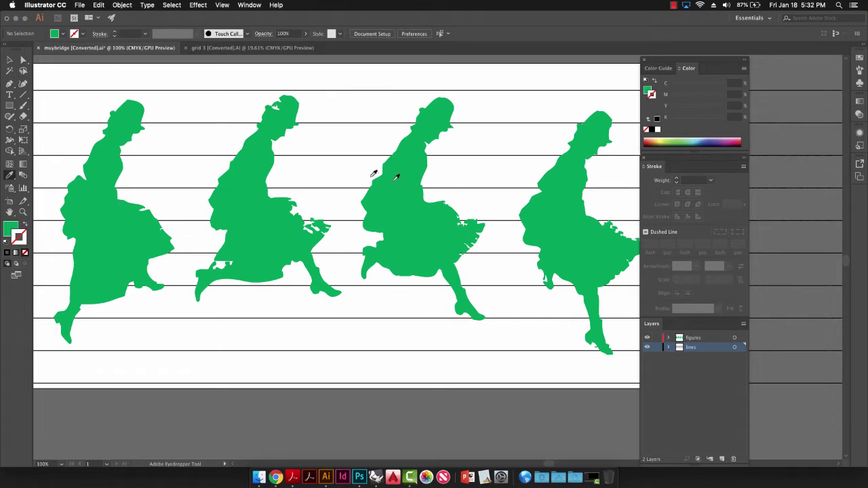
drag(467, 207, 512, 211)
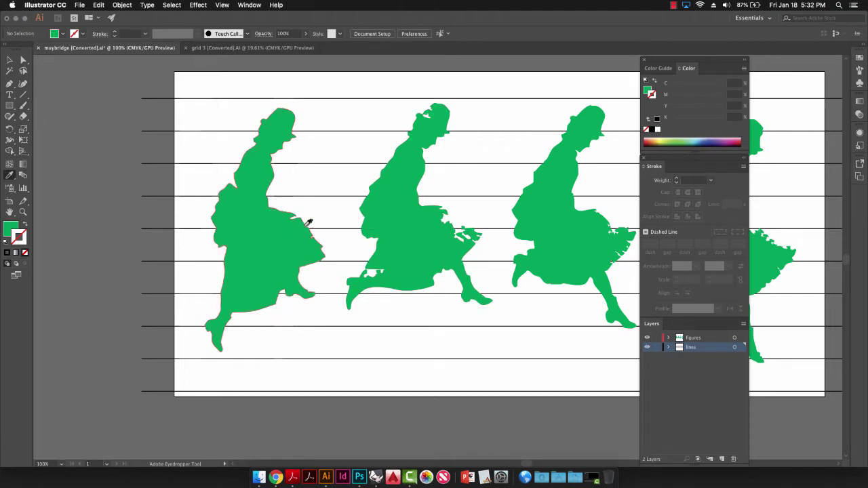
Select the leftmost figure's outline for anchor editing and detach the Pen tool group as a floating palette over the artwork.
drag(296, 228, 422, 284)
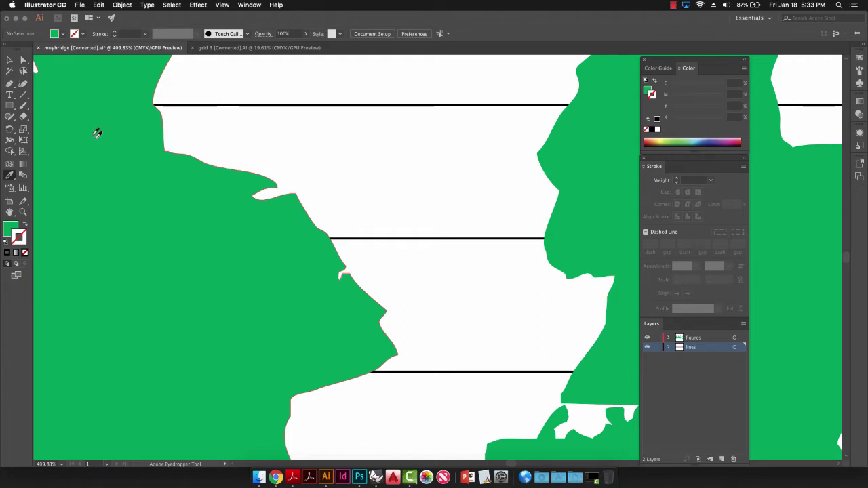
click(10, 60)
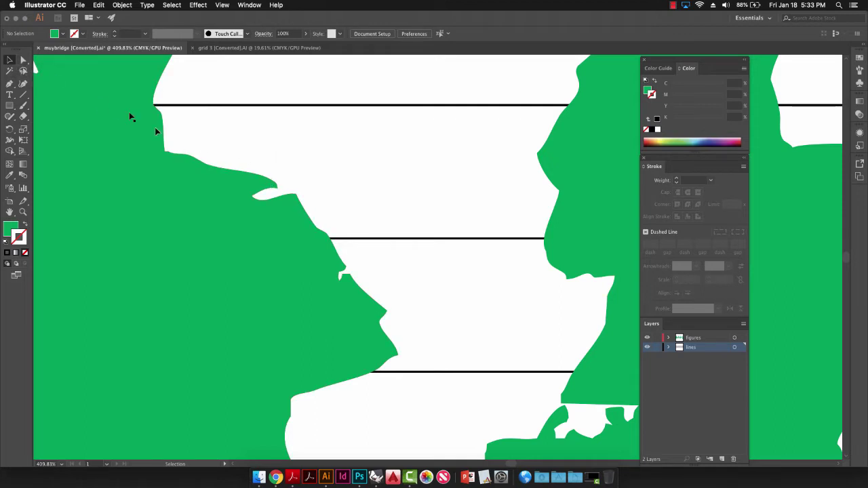
click(23, 60)
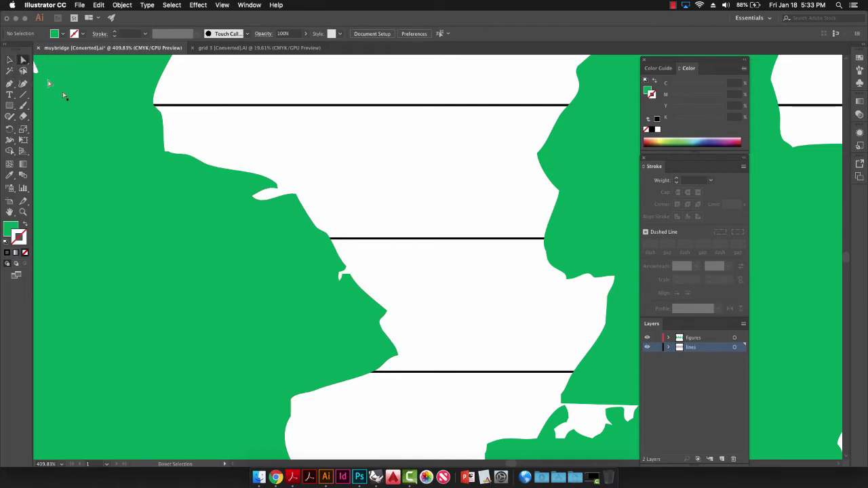
click(248, 174)
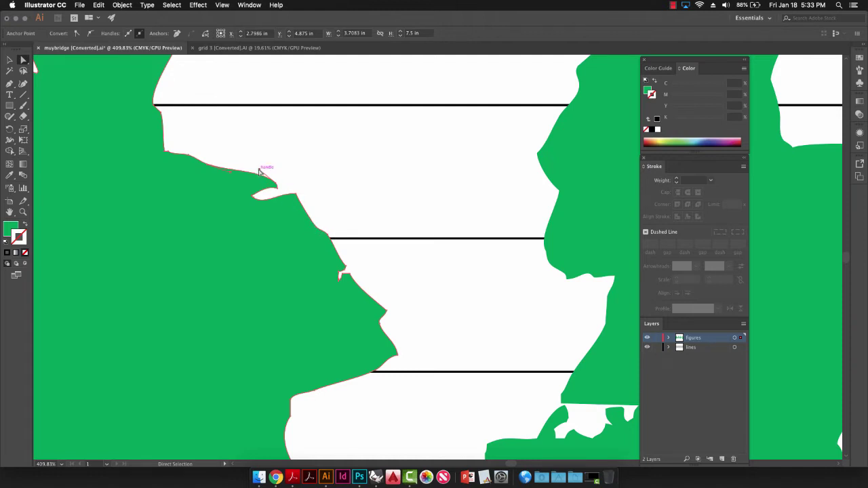
click(10, 84)
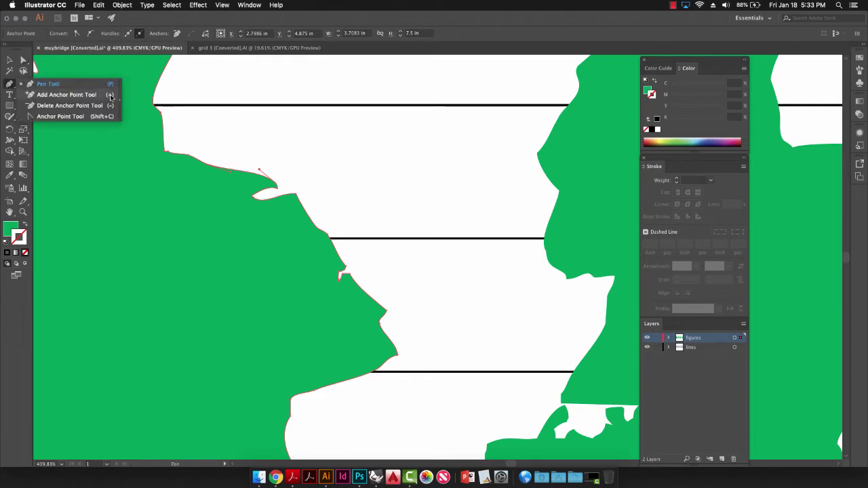
click(121, 102)
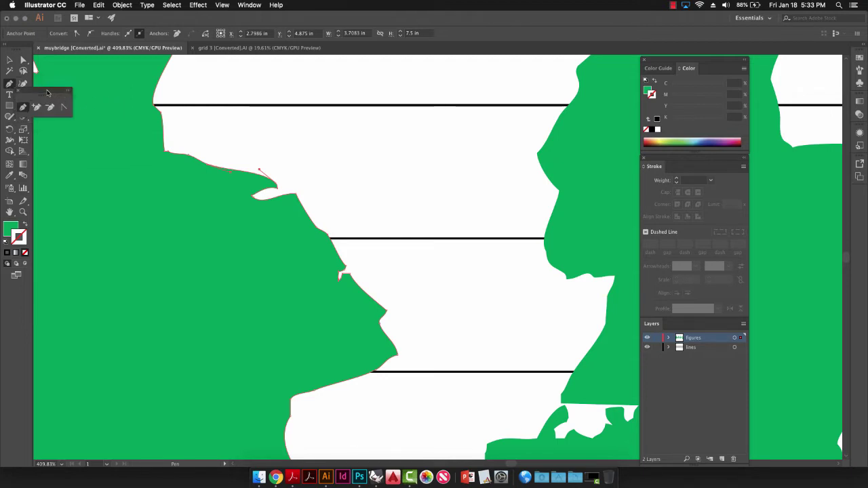
drag(49, 95, 282, 72)
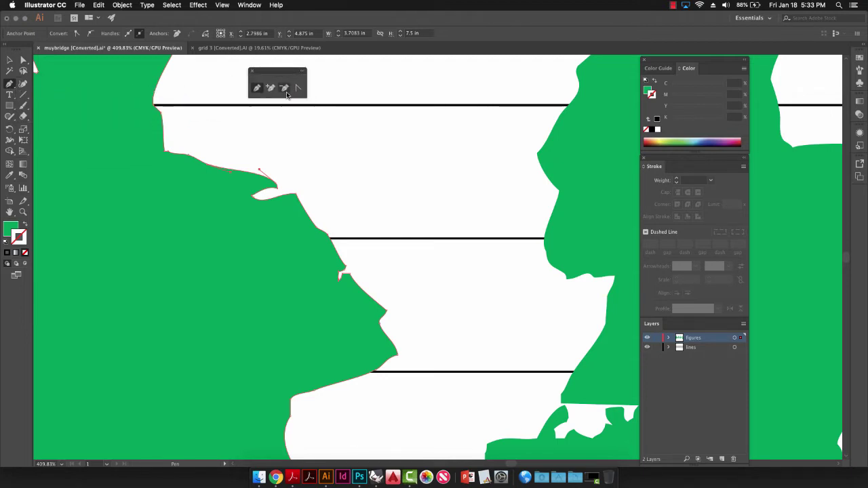
Remove the larger white notch in the leftmost figure's front edge with the Delete Anchor Point tool.
click(284, 88)
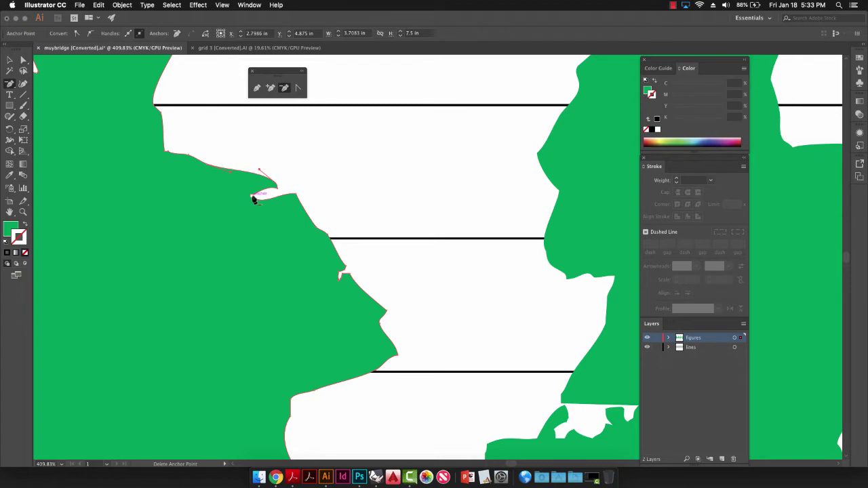
click(253, 199)
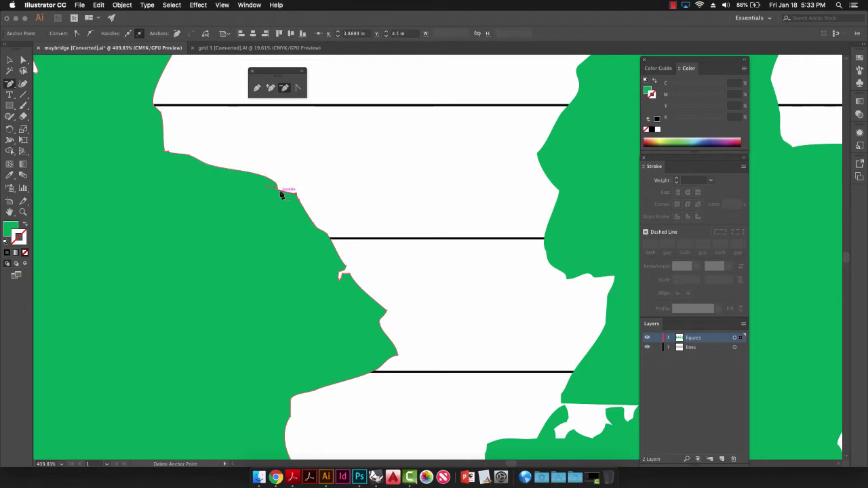
click(282, 193)
click(517, 256)
click(282, 195)
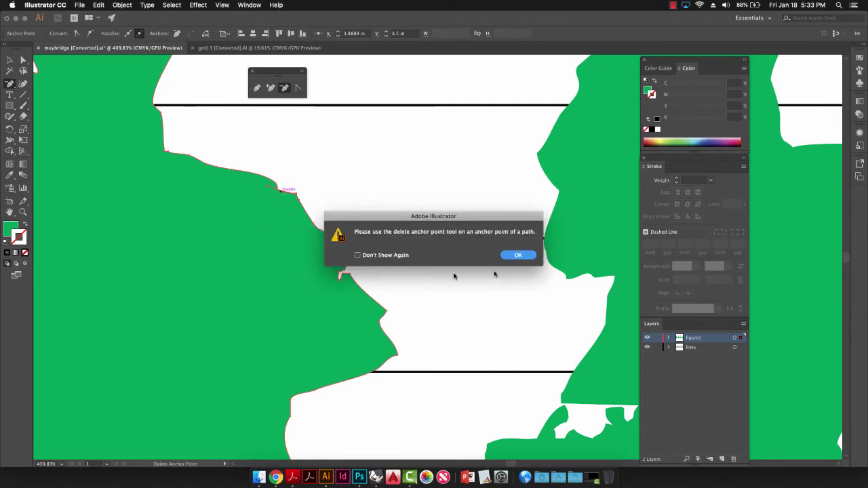
click(518, 258)
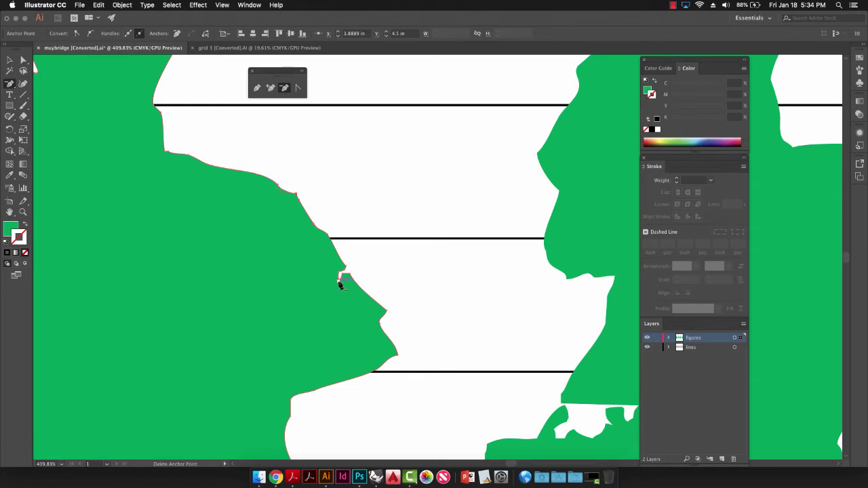
Delete the anchor points that form the small notch farther down the leftmost figure's front edge.
click(340, 274)
click(339, 277)
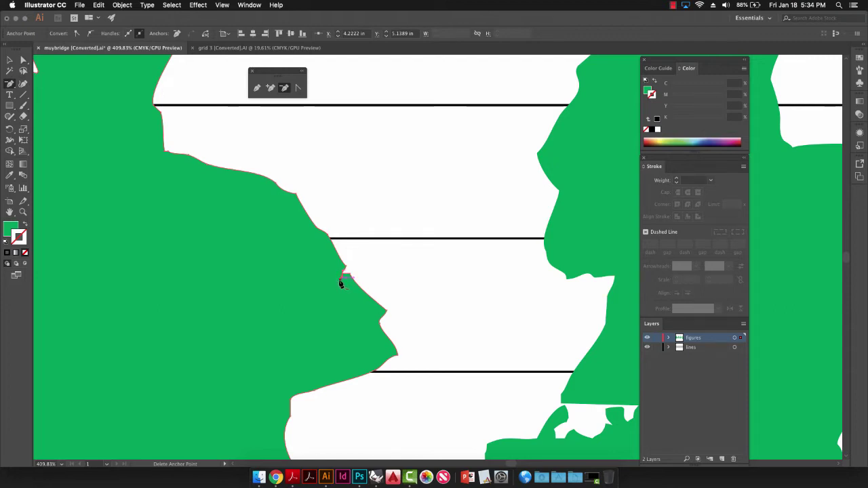
click(343, 274)
key(ctrl+space)
drag(360, 307, 683, 261)
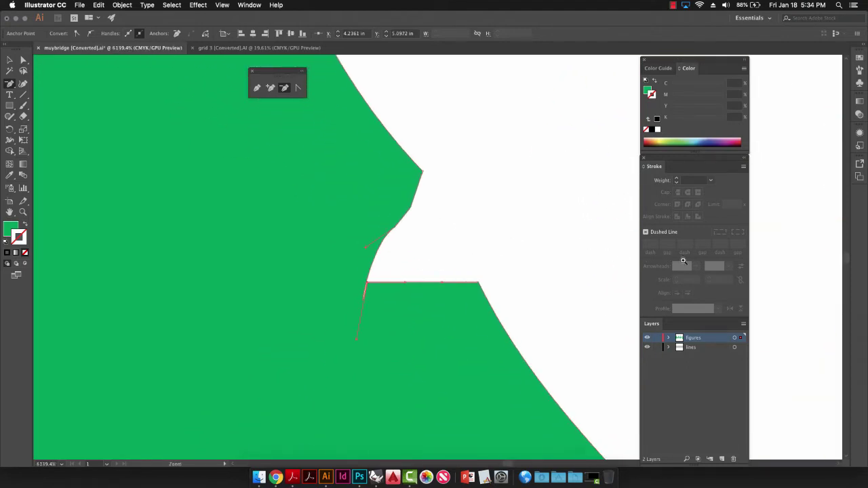
click(367, 288)
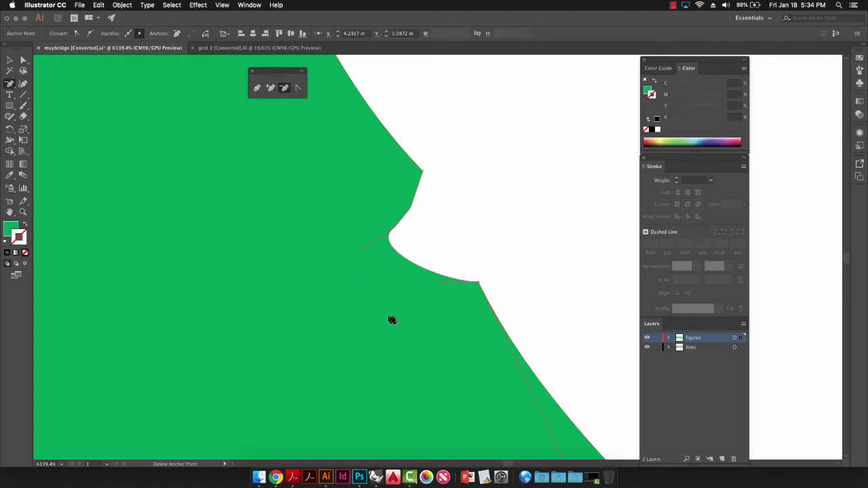
click(394, 232)
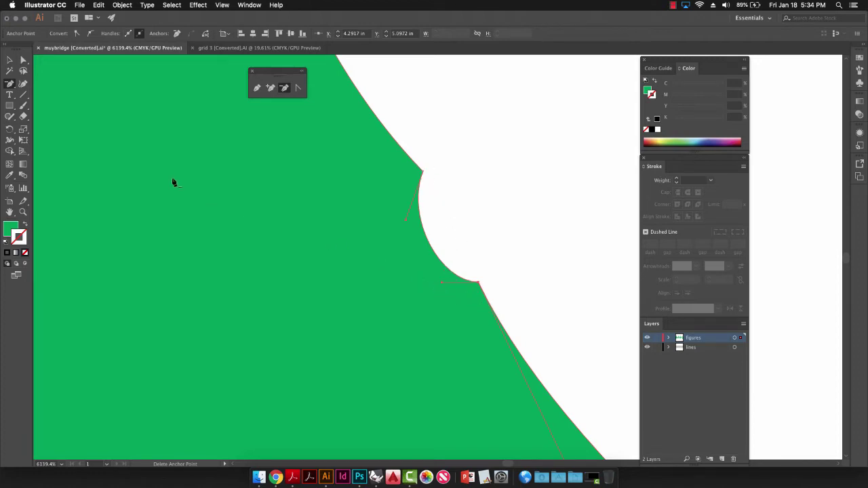
Smooth the remaining dent in the leftmost figure's edge by adjusting its curve handles with the Anchor Point tool.
click(298, 88)
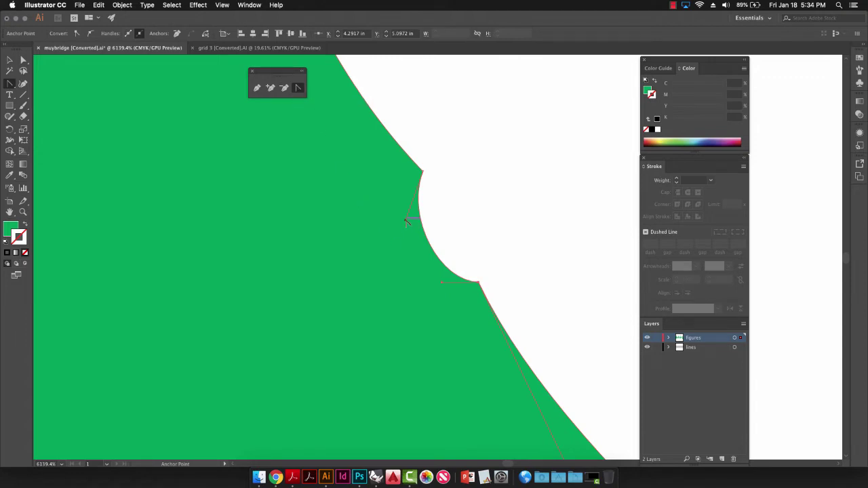
drag(406, 221, 442, 217)
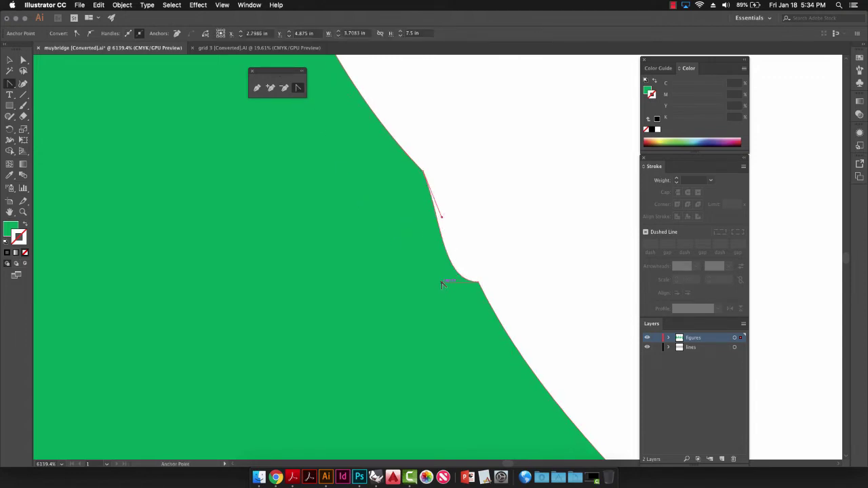
drag(441, 284, 227, 380)
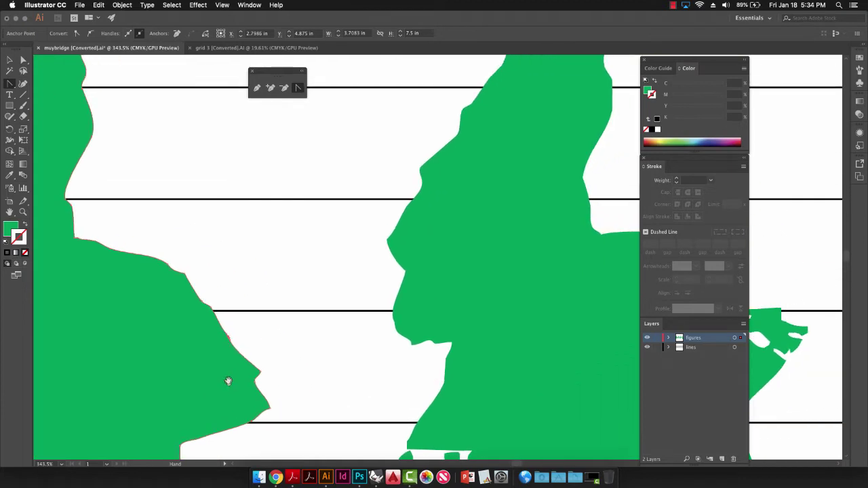
Delete the jagged anchor points at the inner end of the white gap above the second figure's rear leg using Direct Selection.
mouse_move(449, 341)
mouse_down()
mouse_move(195, 233)
mouse_move(342, 253)
mouse_up()
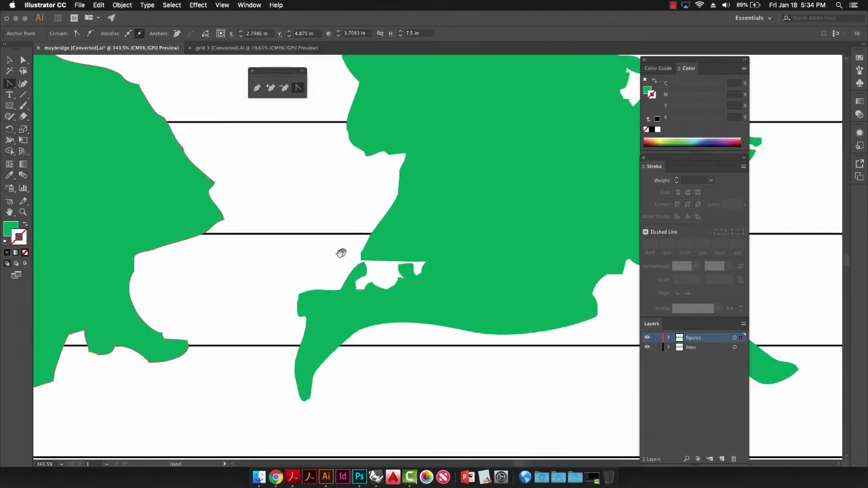
click(370, 280)
click(455, 252)
click(456, 253)
click(455, 253)
click(454, 254)
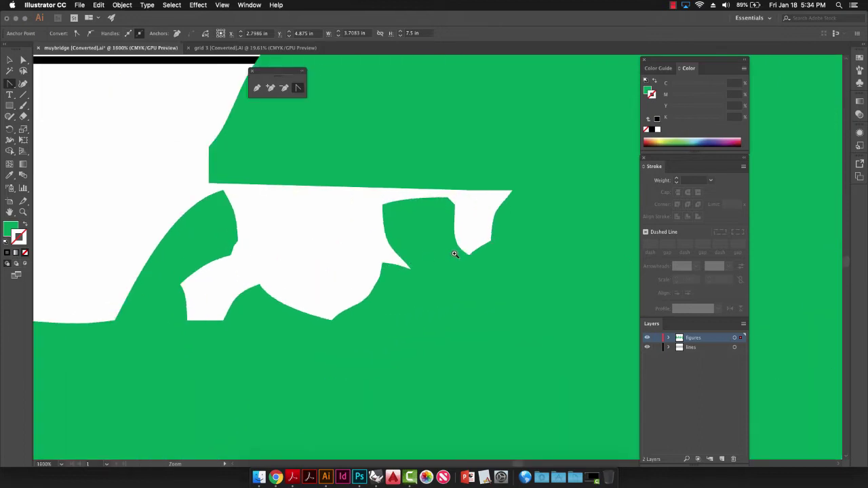
click(23, 60)
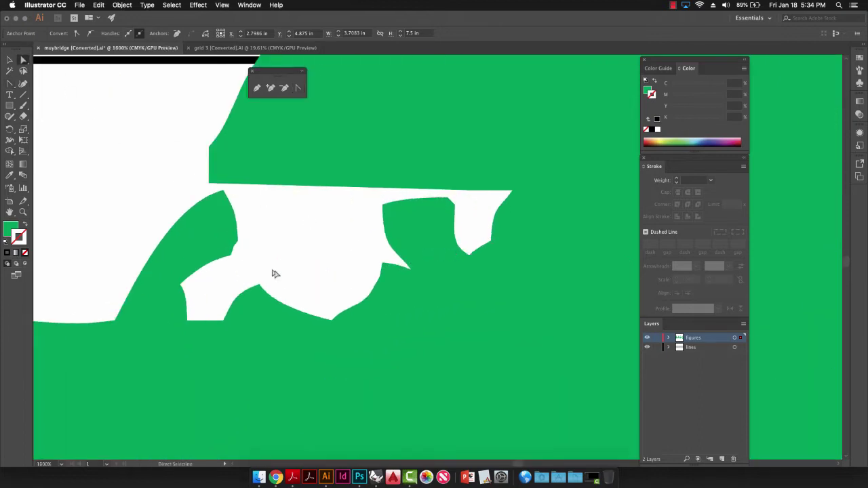
click(194, 152)
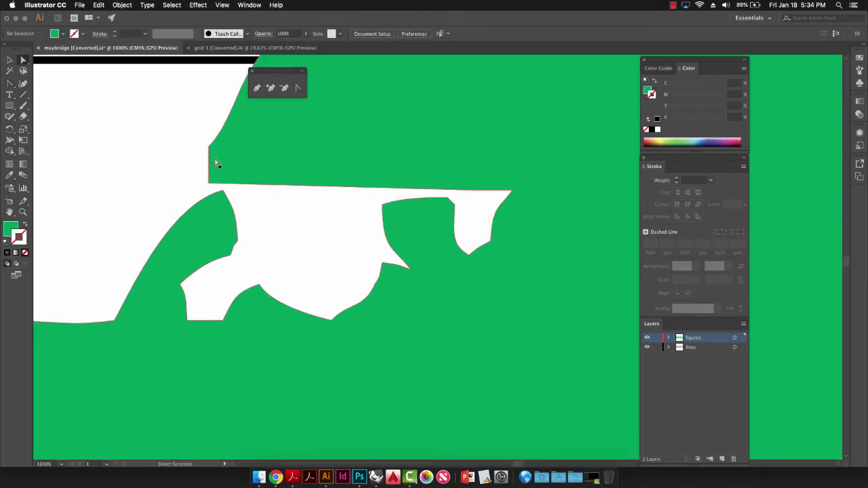
click(210, 166)
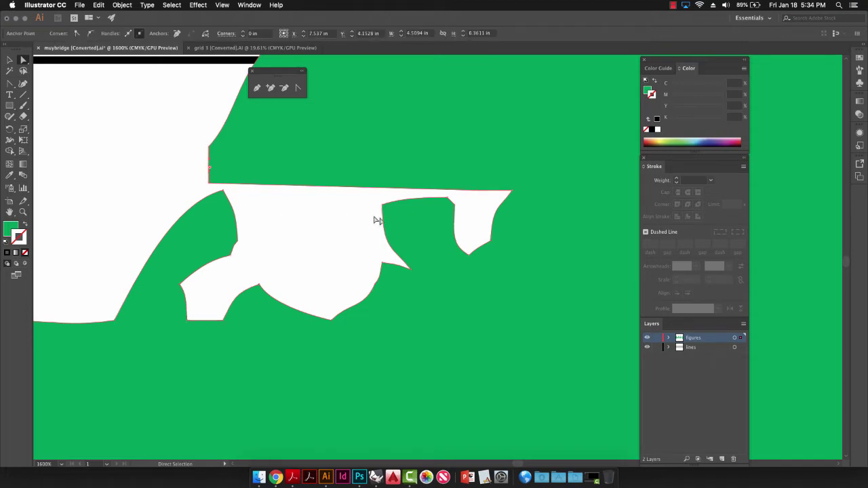
click(511, 193)
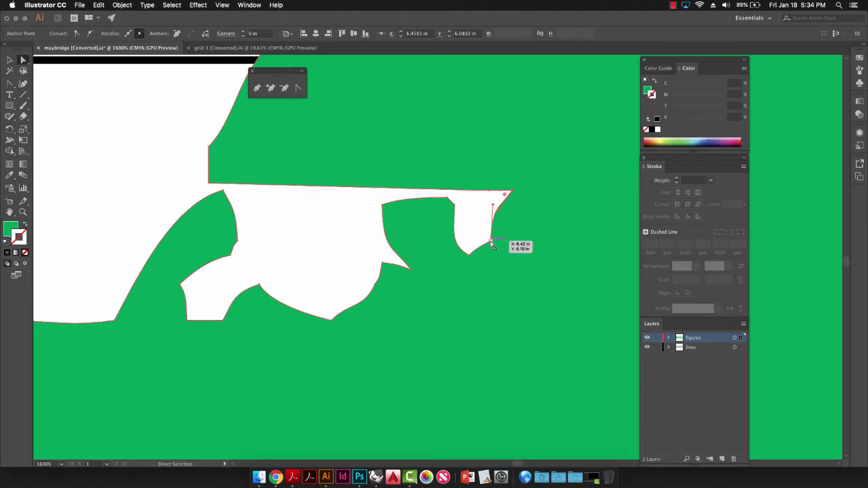
click(492, 244)
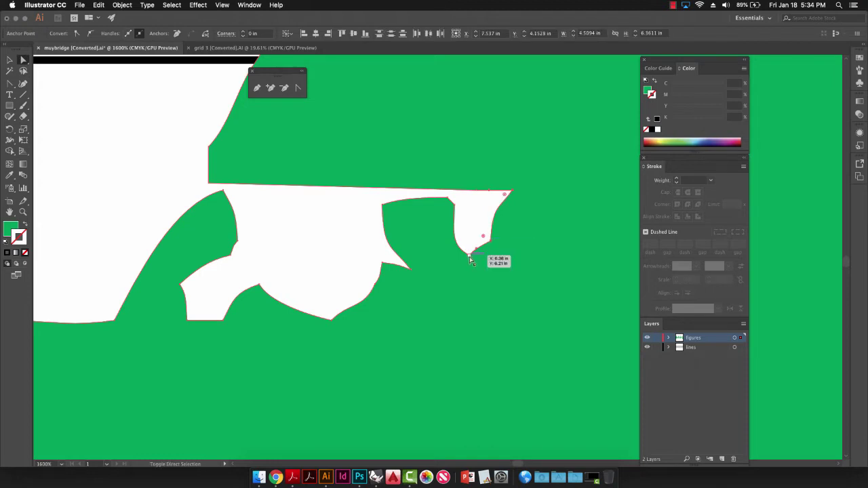
super+click(455, 207)
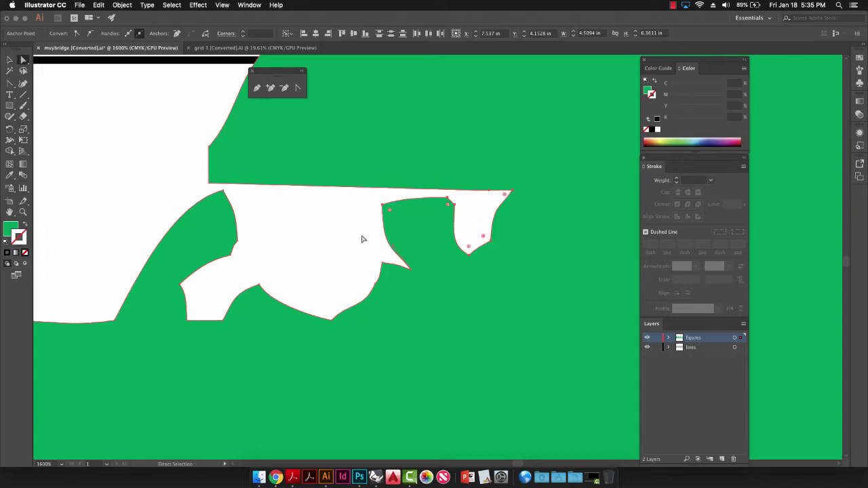
key(Delete)
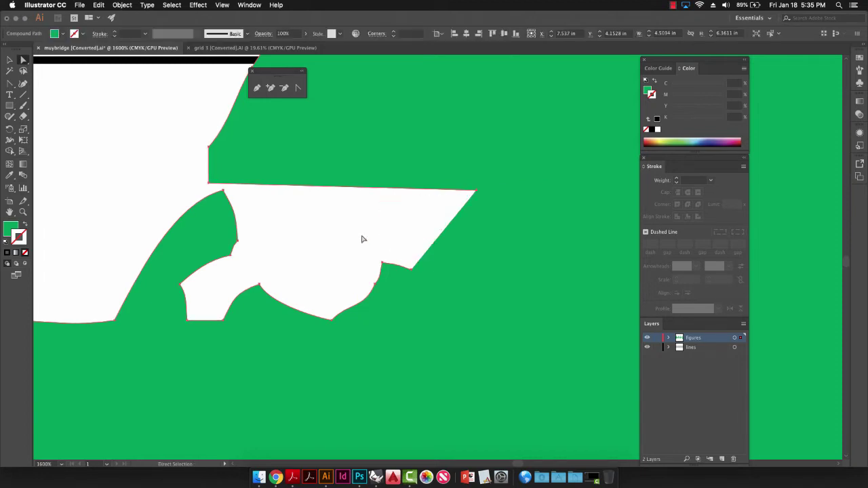
Delete the inner corner and scalloped lower-edge anchor points of the gap above the second figure's rear leg.
super+click(477, 196)
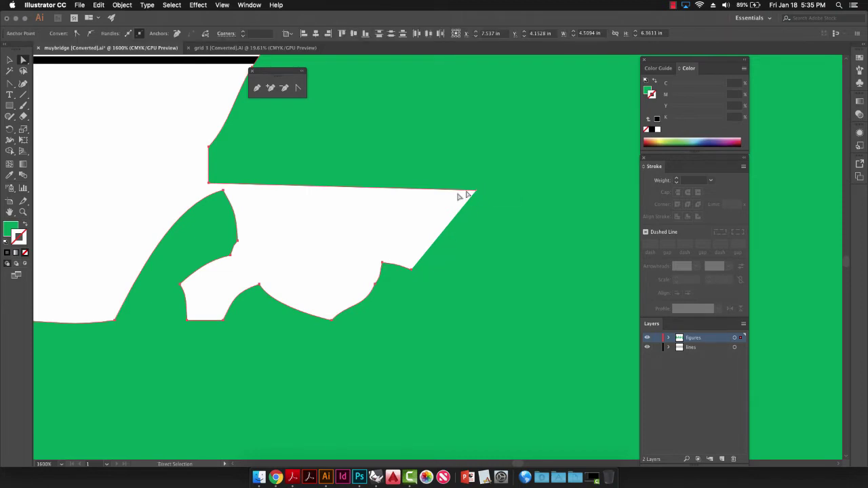
click(457, 205)
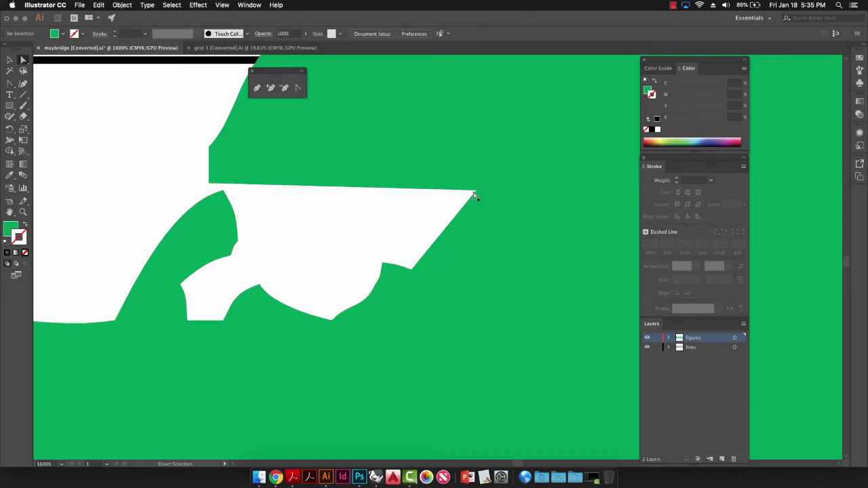
click(477, 195)
click(411, 270)
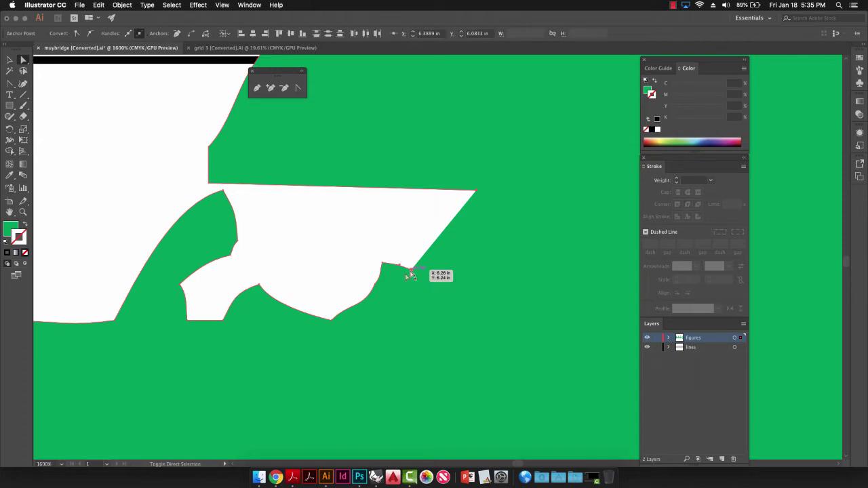
click(383, 263)
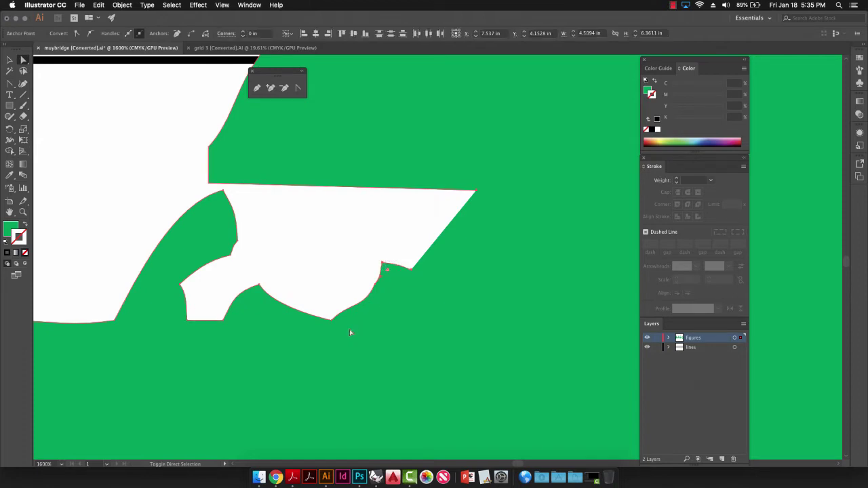
click(260, 287)
key(Delete)
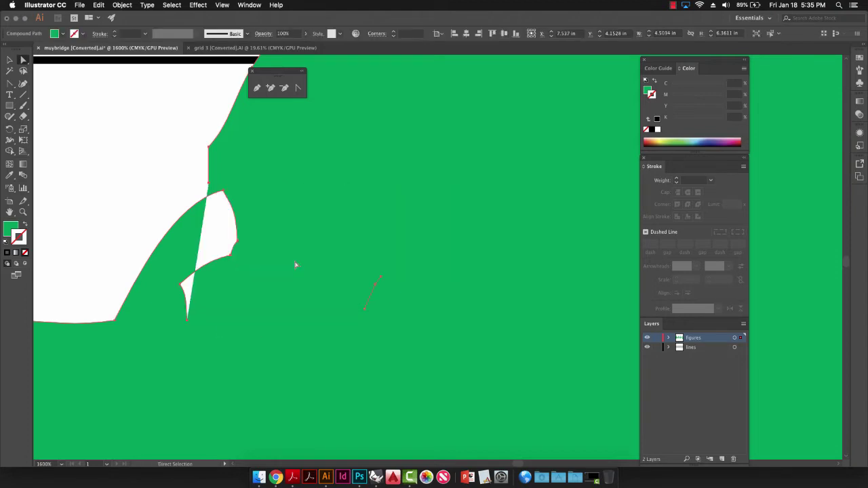
Select and delete the leftover anchor points at the mouth of the second figure's gap to leave a straight edge.
click(154, 189)
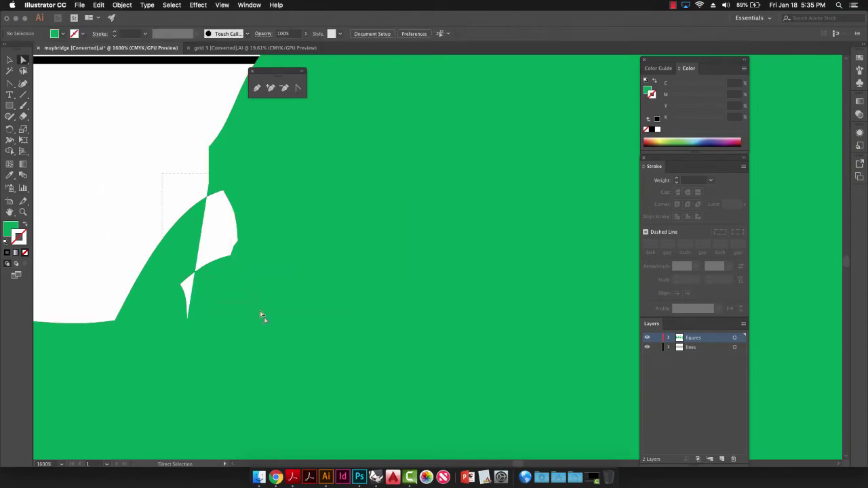
key(Delete)
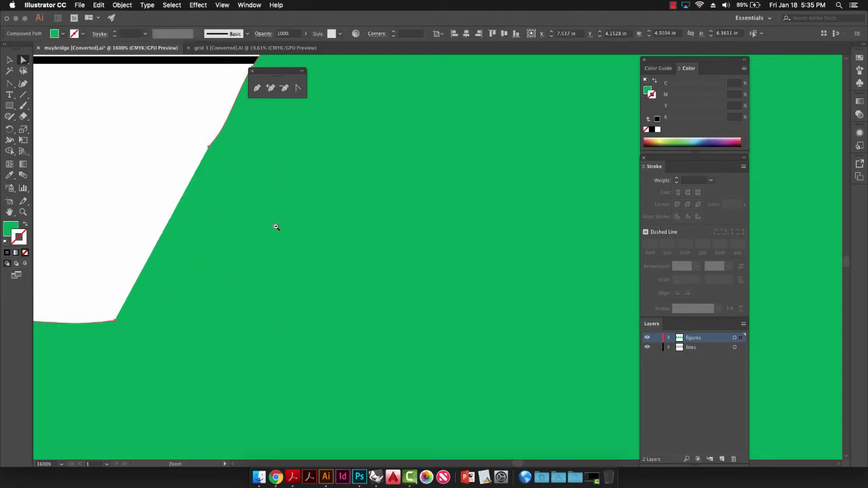
key(super+minus)
key(super+minus)
key(super+minus)
key(super+minus)
drag(488, 305, 182, 244)
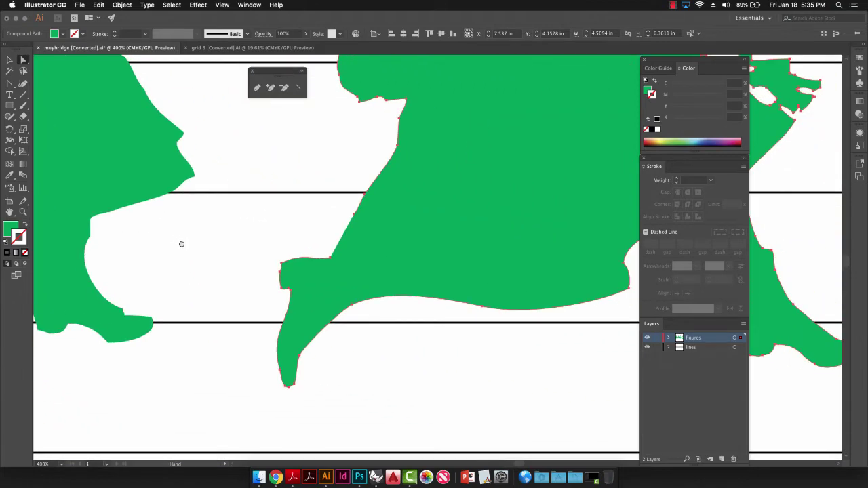
Bring all four figures into view and close the floating Pen tool group.
alt+super+click(192, 246)
scroll(384, 258, right, 10)
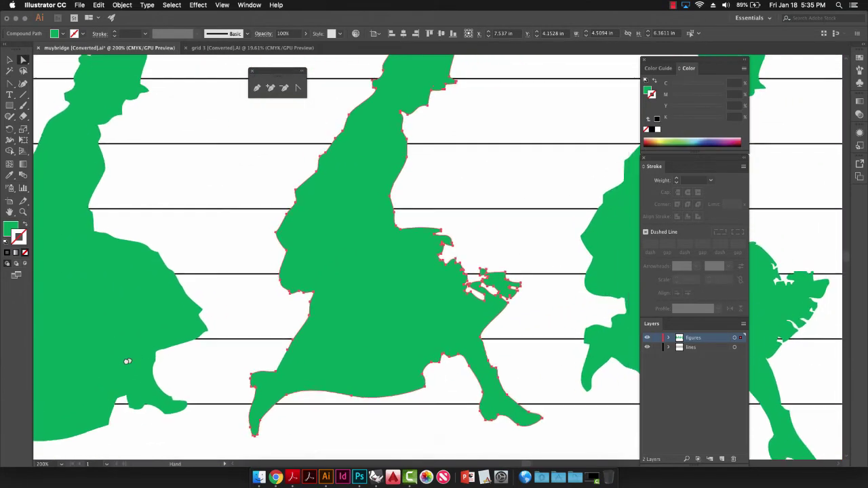
scroll(422, 316, right, 10)
key(super+minus)
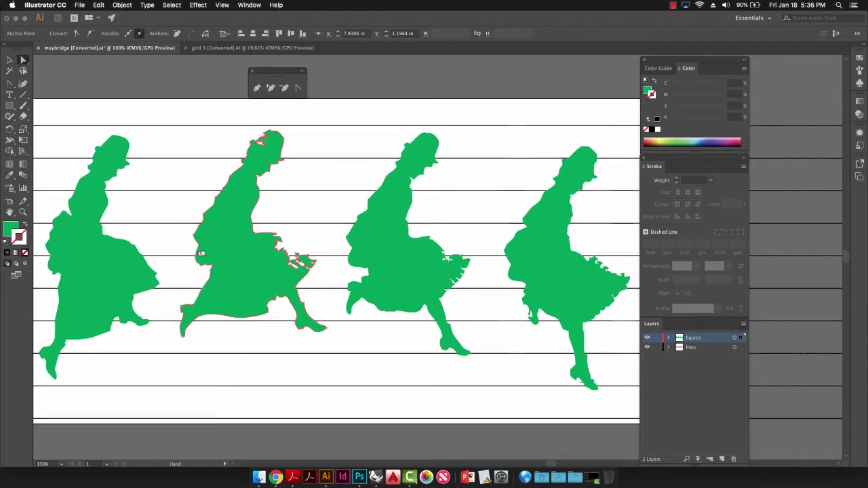
drag(202, 254, 211, 250)
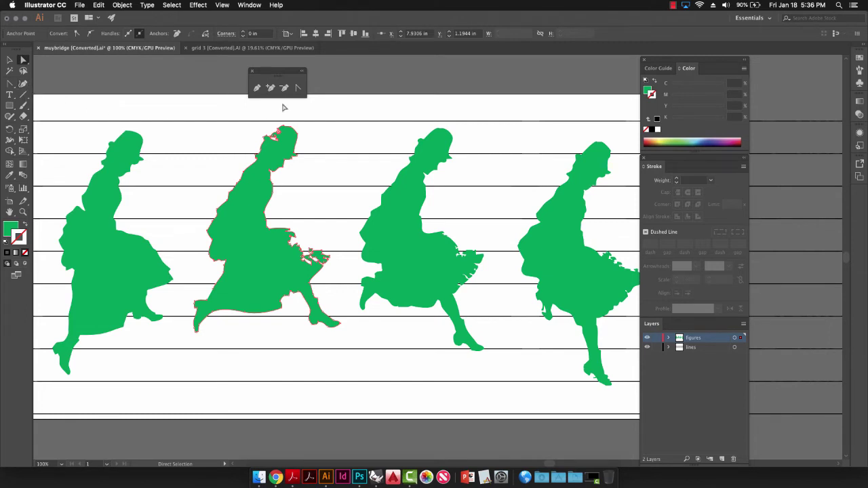
click(252, 73)
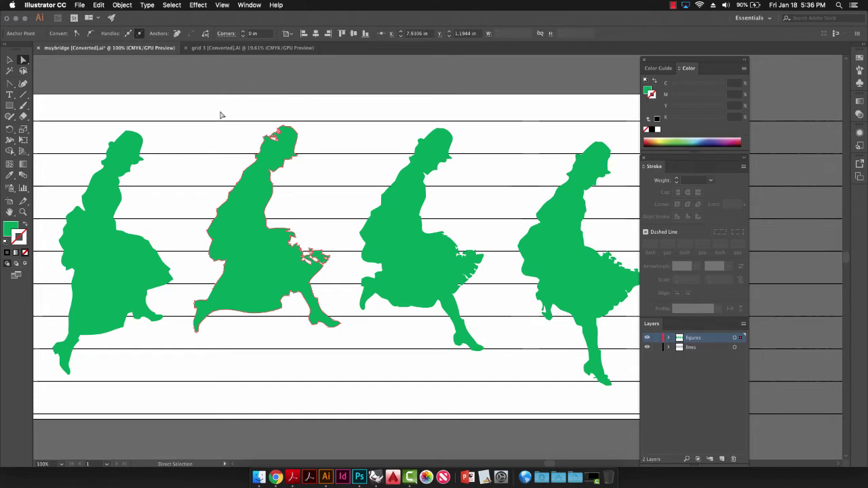
Detach the Eraser, Scissors and Knife tools as a floating group above the artwork.
click(23, 97)
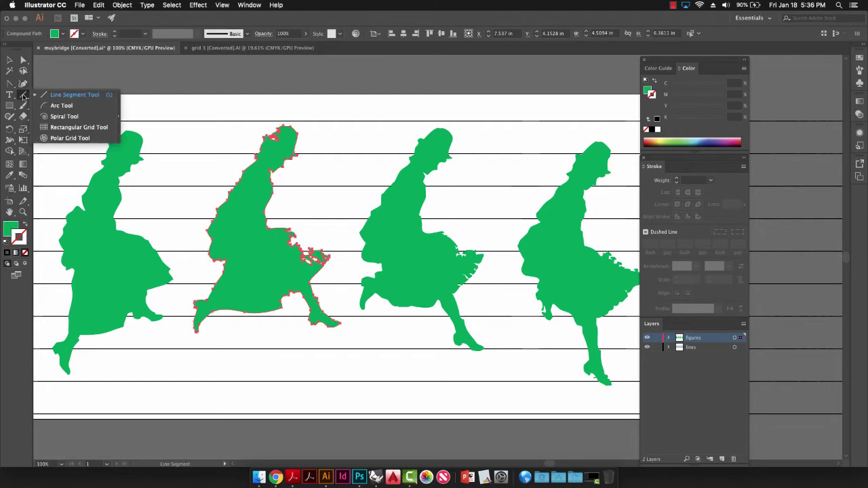
click(23, 70)
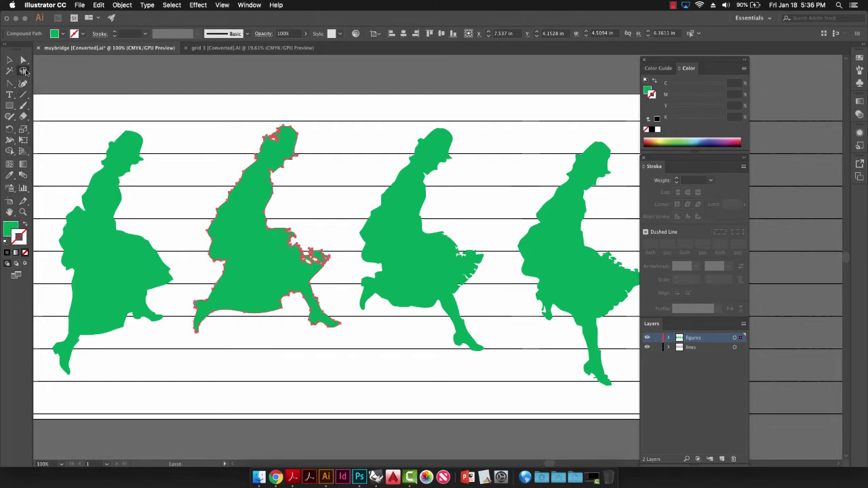
click(24, 107)
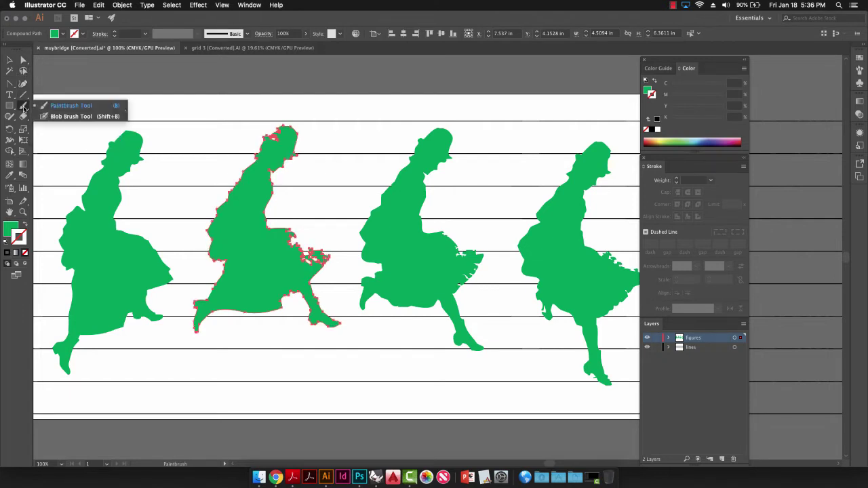
click(24, 117)
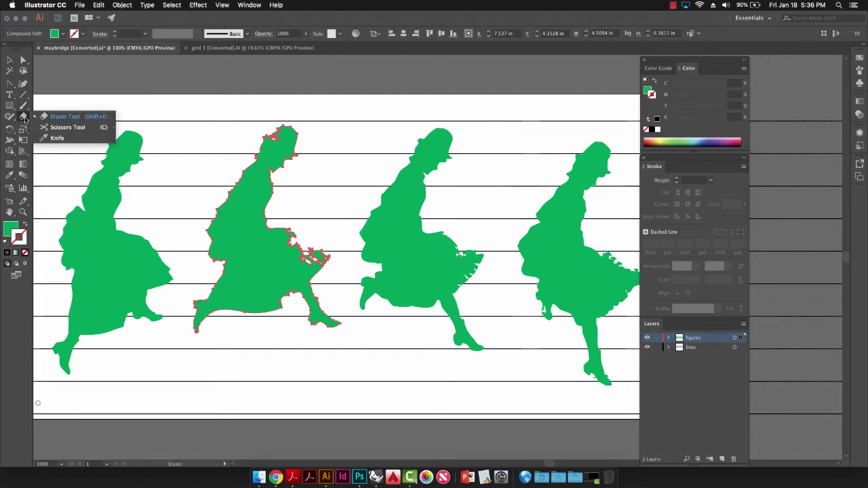
mouse_move(25, 120)
mouse_down()
mouse_move(112, 127)
mouse_move(101, 98)
mouse_move(125, 69)
mouse_up()
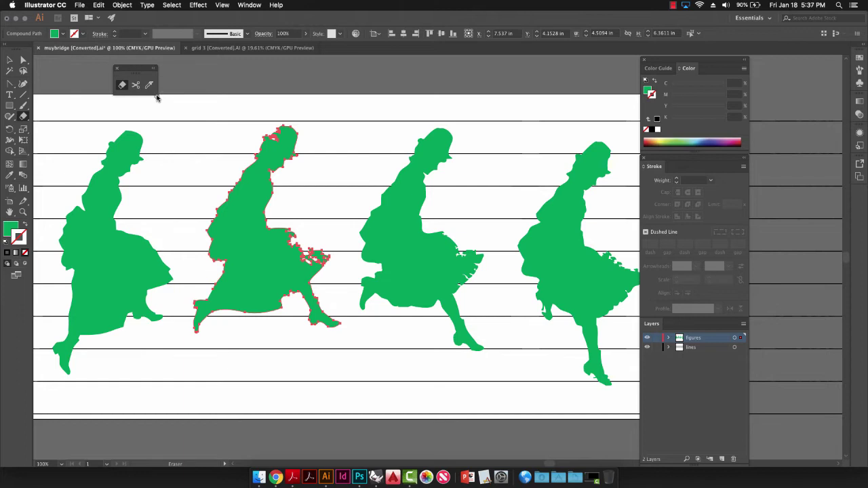
Cut across the second figure's front shin with the Knife and select only the separated foot.
click(149, 85)
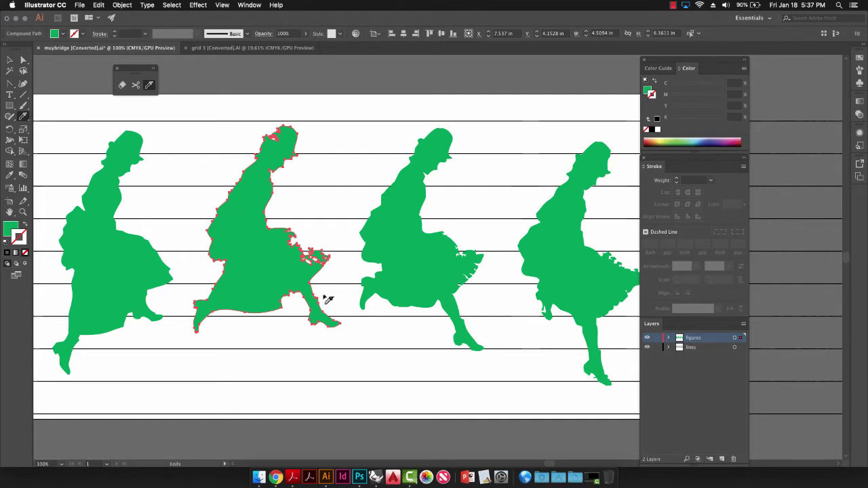
drag(305, 300, 300, 311)
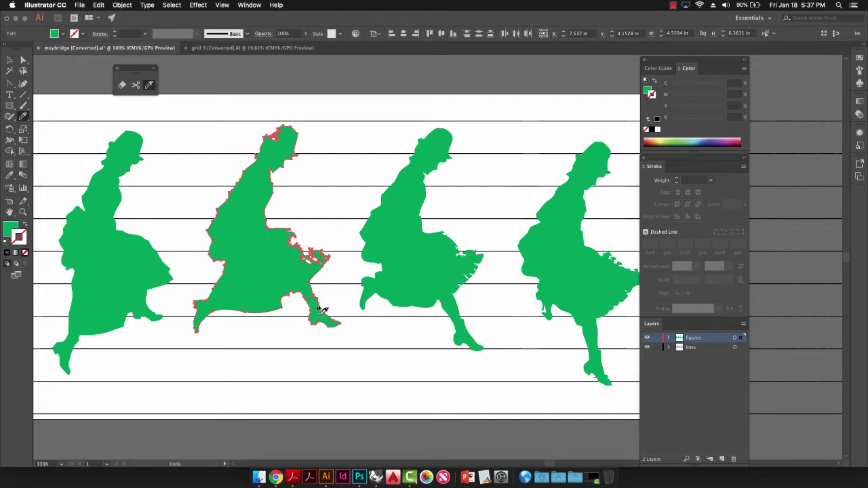
key(v)
click(251, 281)
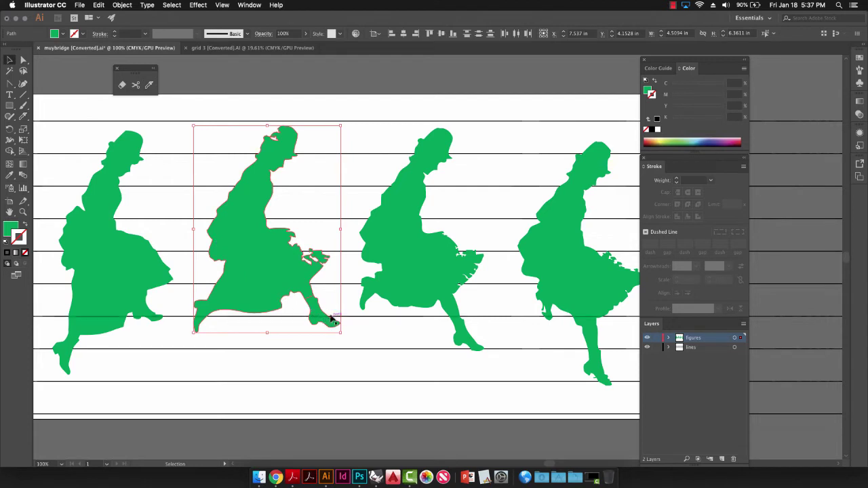
mouse_move(318, 310)
mouse_down()
mouse_move(333, 315)
mouse_move(319, 310)
mouse_up()
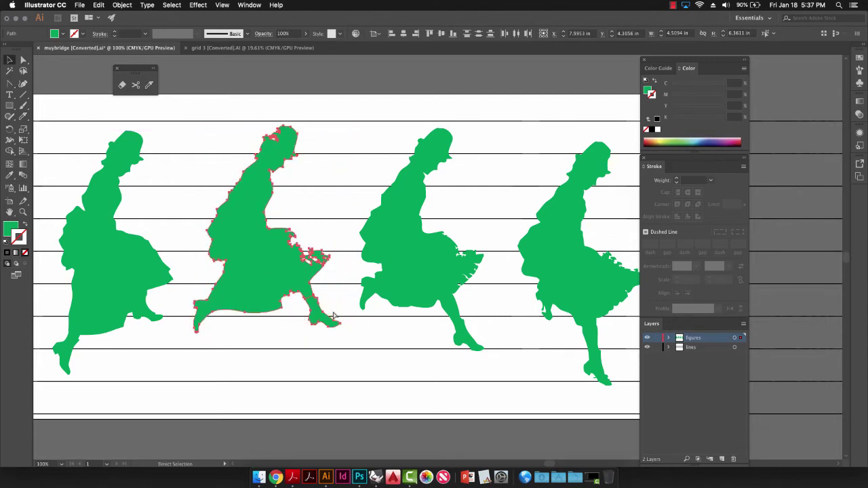
click(335, 302)
click(321, 310)
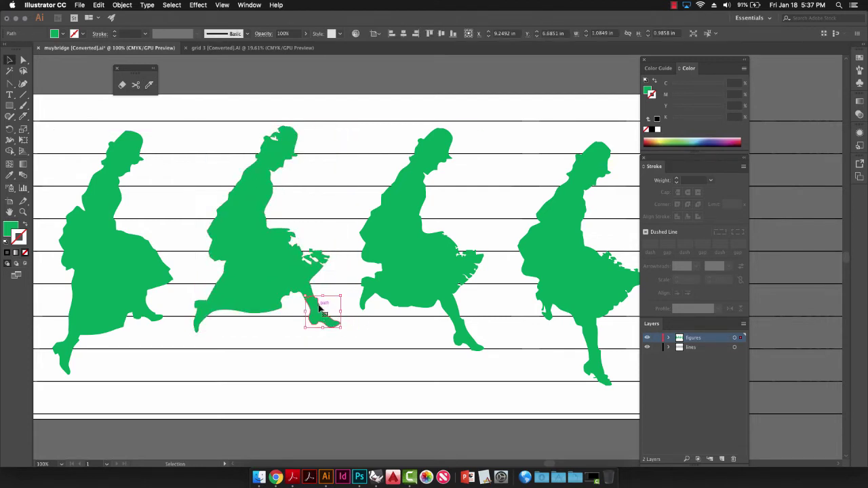
Try moving the cut-off foot away from the second figure's front leg, undo the move and deselect the foot.
drag(319, 307, 337, 313)
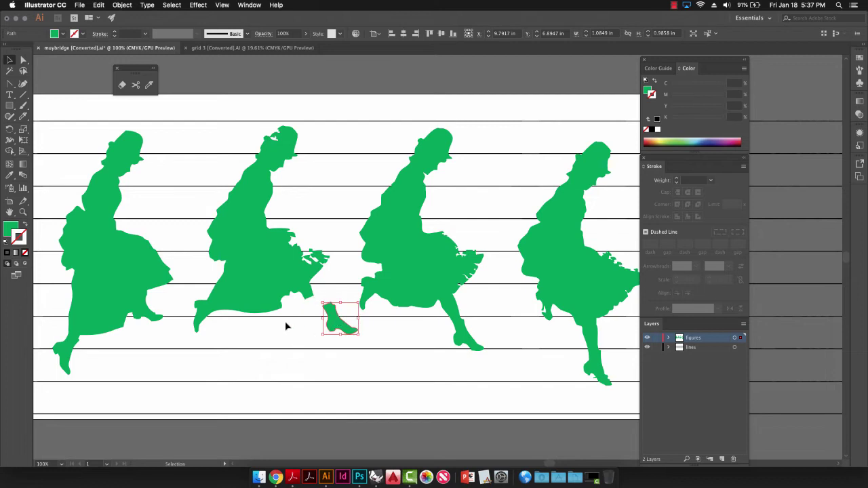
key(super+z)
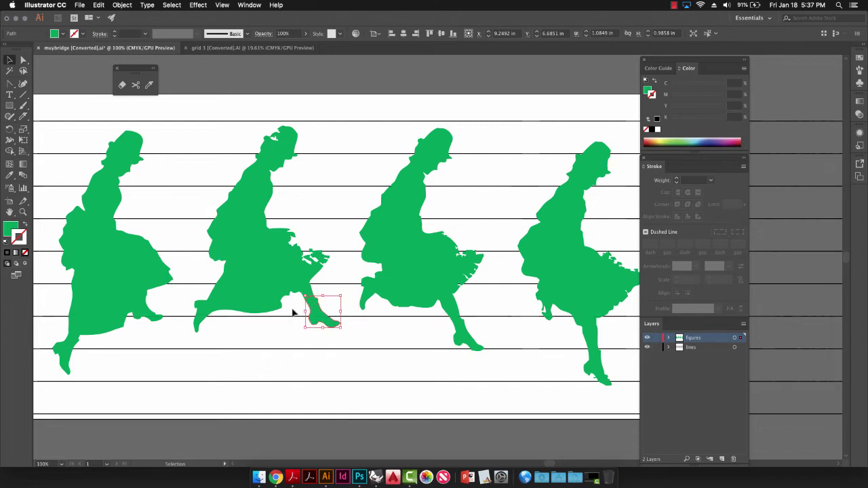
click(294, 309)
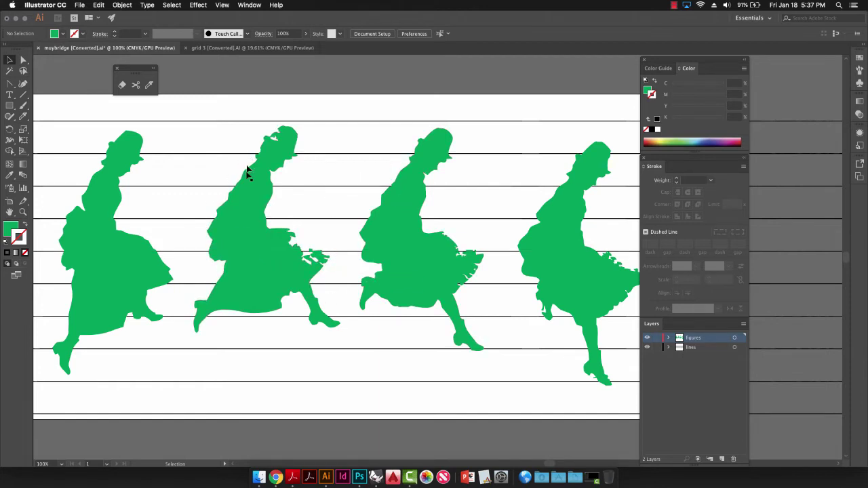
Cut off the thin sliver beside the fourth figure's raised rear foot with the Knife and delete it.
drag(473, 298, 585, 282)
scroll(428, 216, up, 6)
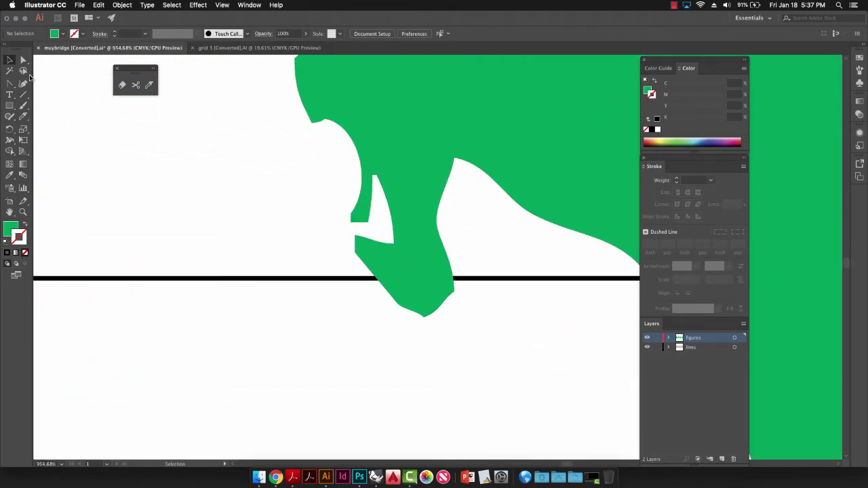
click(150, 84)
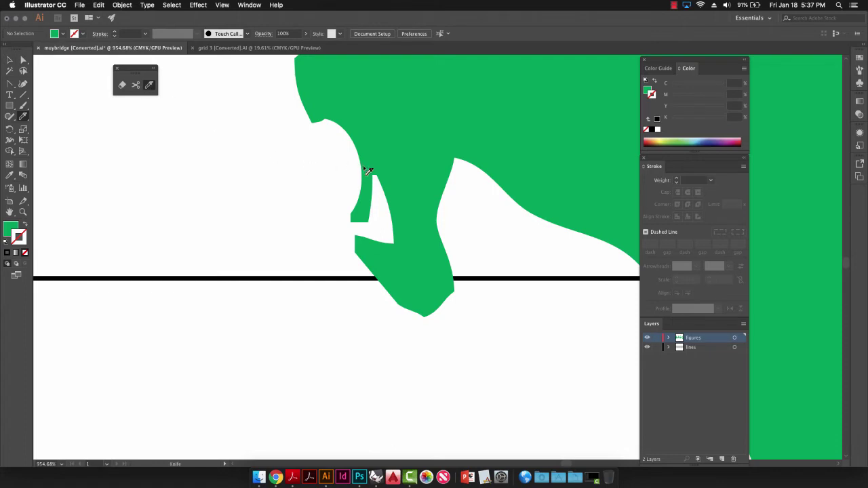
drag(358, 161, 381, 185)
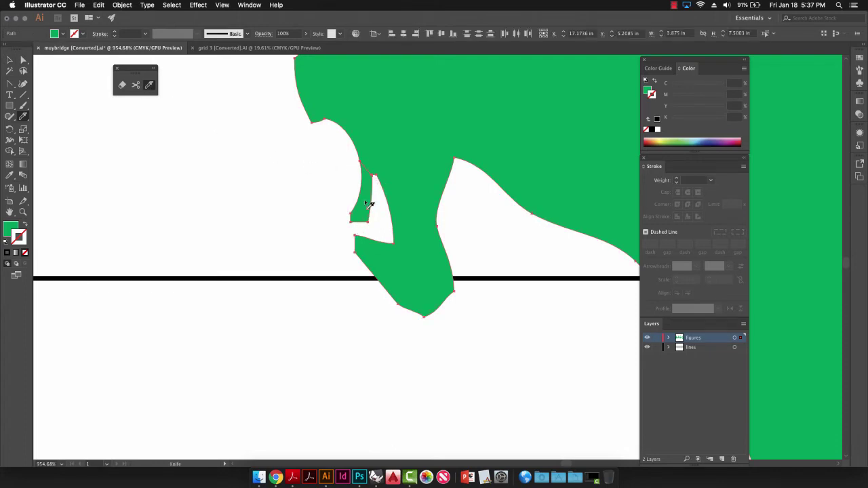
super+click(312, 183)
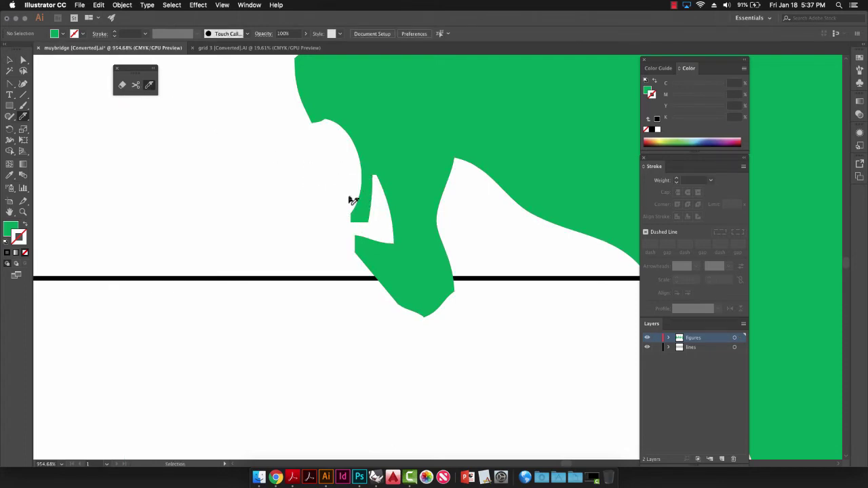
super+click(359, 197)
key(Delete)
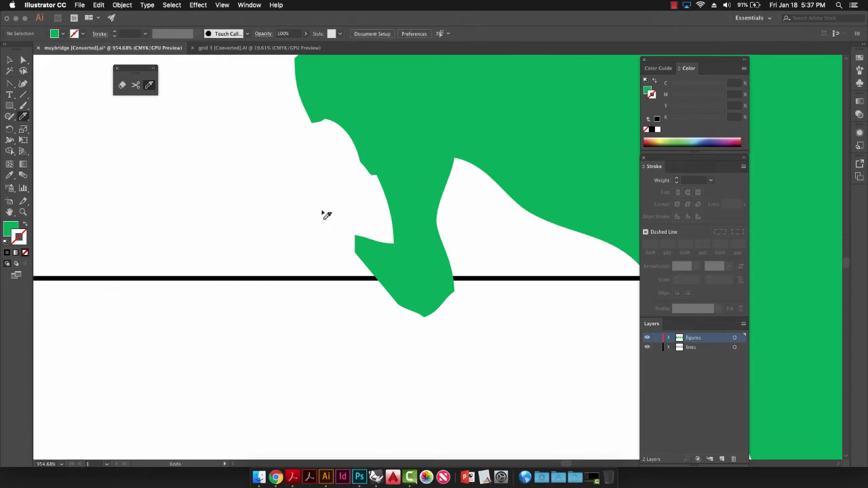
Switch from the Knife to the Scissors tool and close the floating Eraser tool group.
alt+super+click(322, 204)
alt+super+click(321, 204)
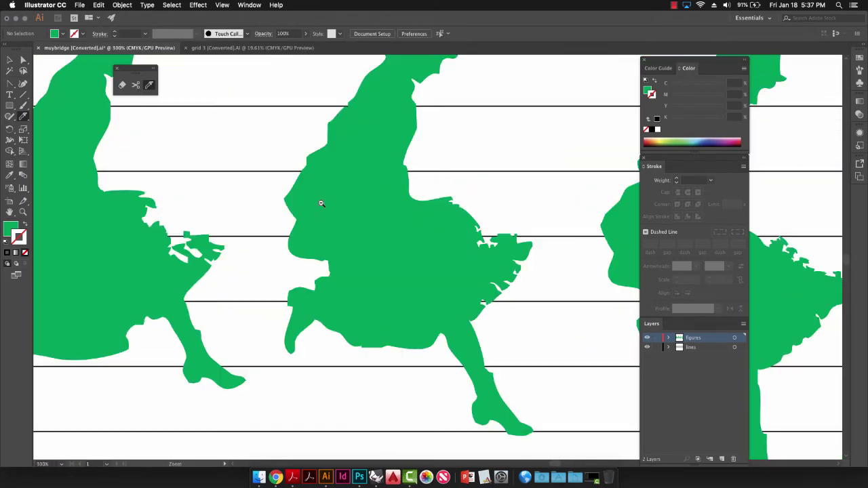
drag(310, 192, 411, 240)
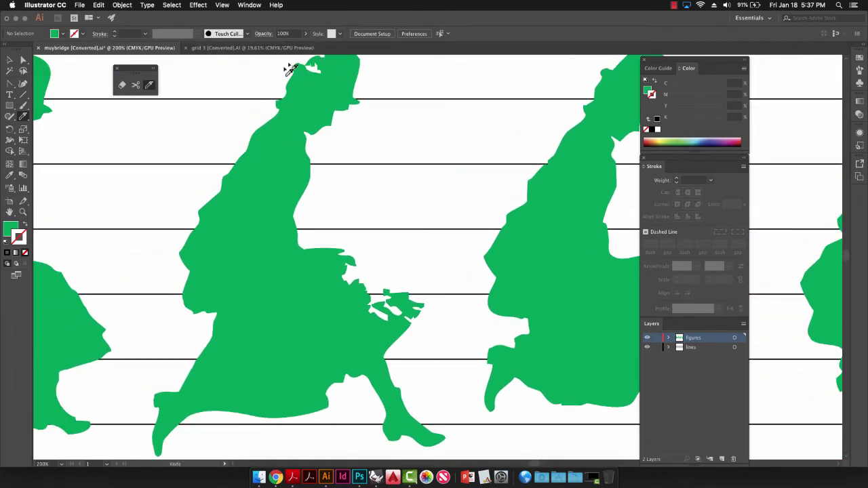
click(135, 85)
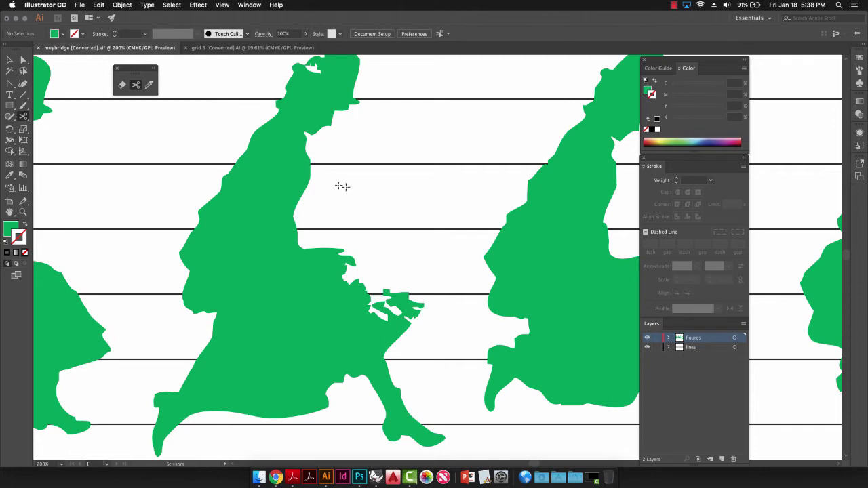
drag(397, 213, 273, 188)
alt+super+click(306, 186)
alt+super+click(306, 187)
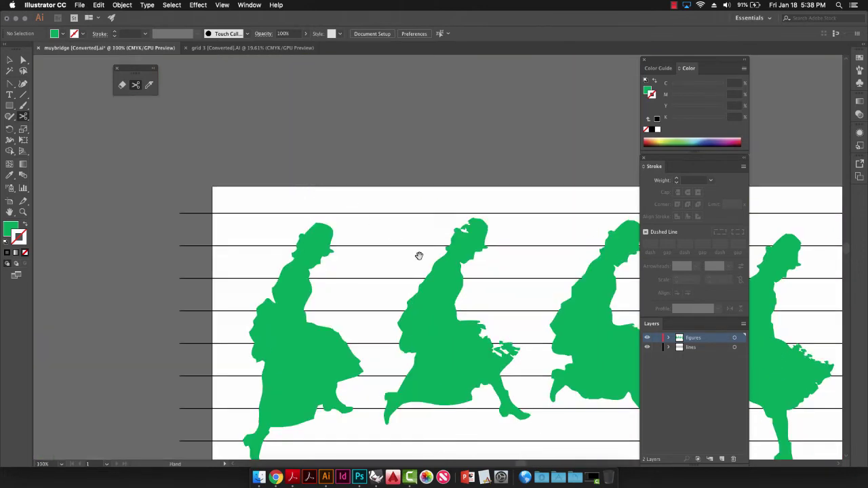
drag(419, 254, 235, 137)
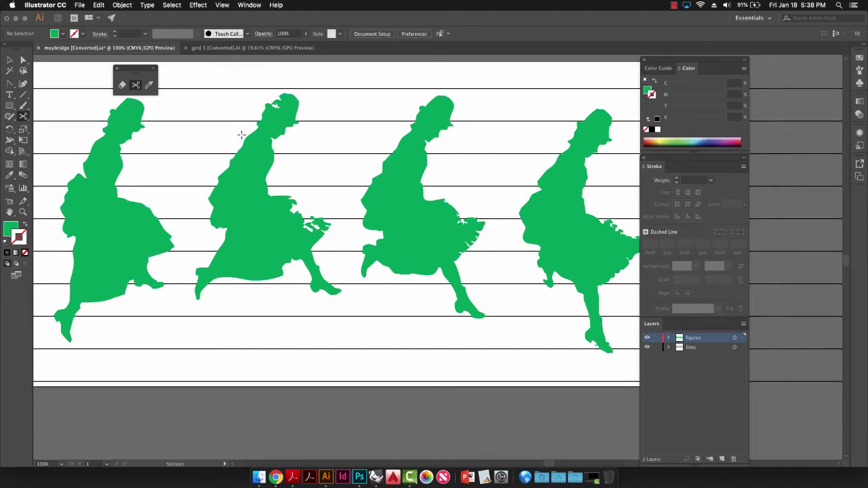
click(117, 70)
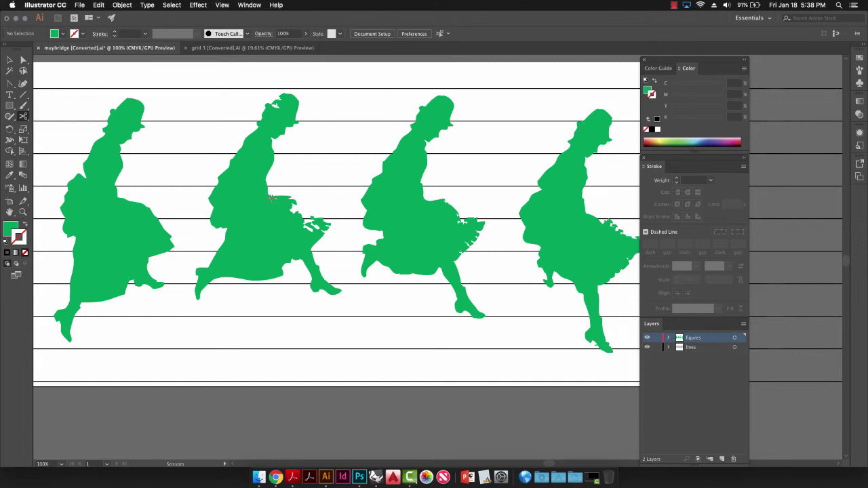
Show the rulers around the full artboard and set their units to inches.
key(super+minus)
drag(370, 232, 245, 170)
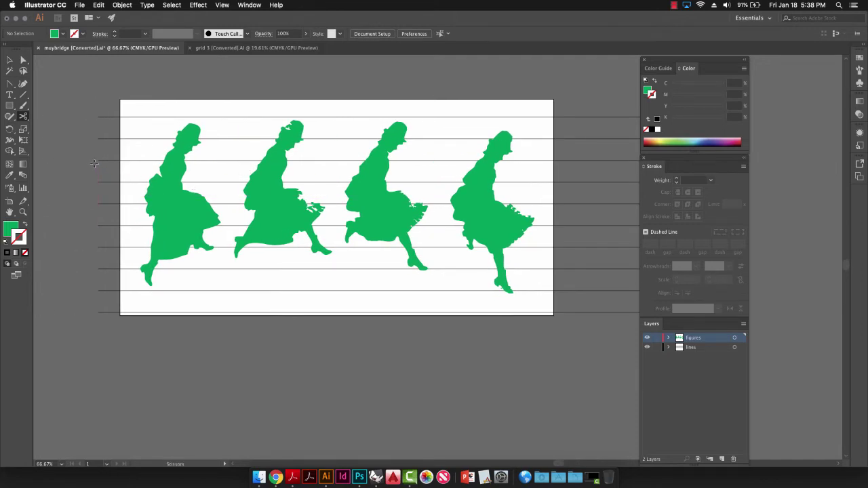
click(222, 6)
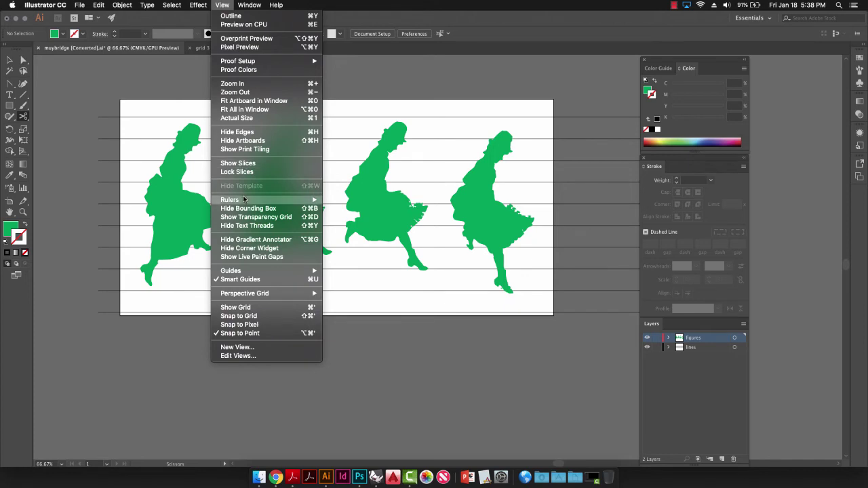
mouse_move(246, 200)
click(347, 199)
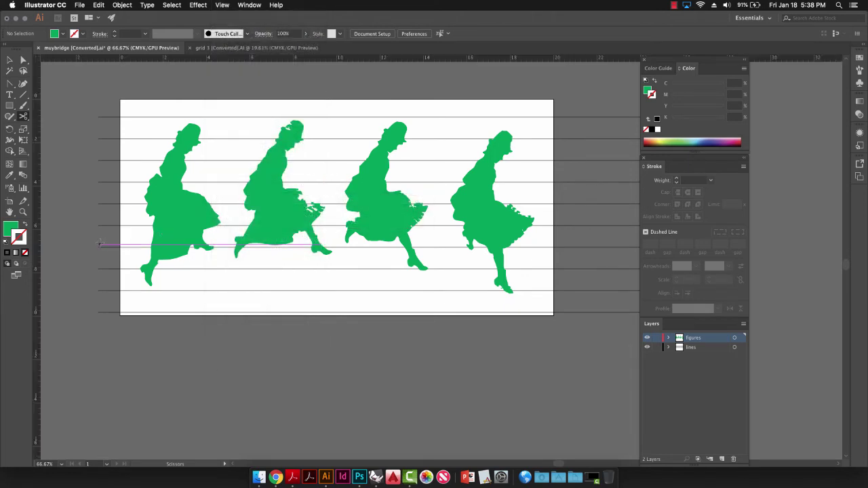
key(c)
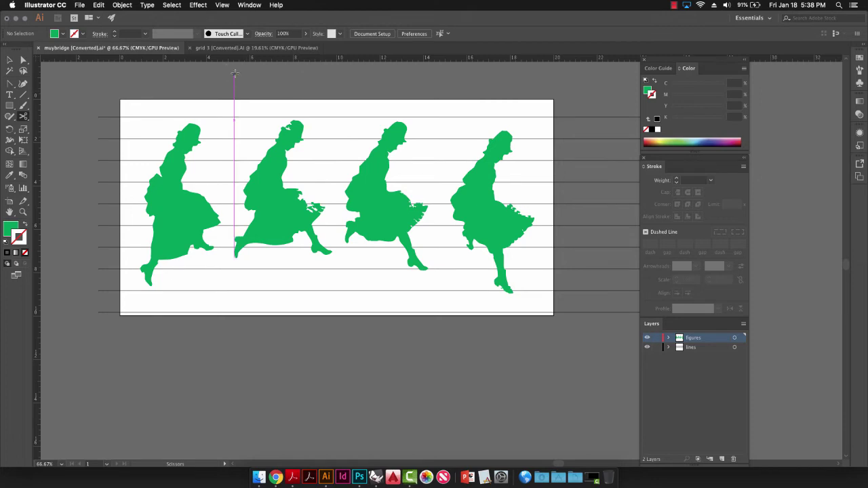
right_click(99, 61)
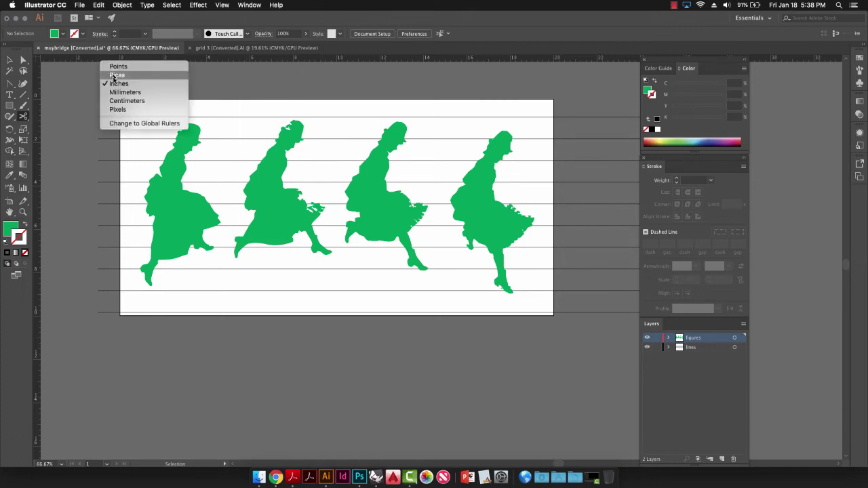
click(113, 83)
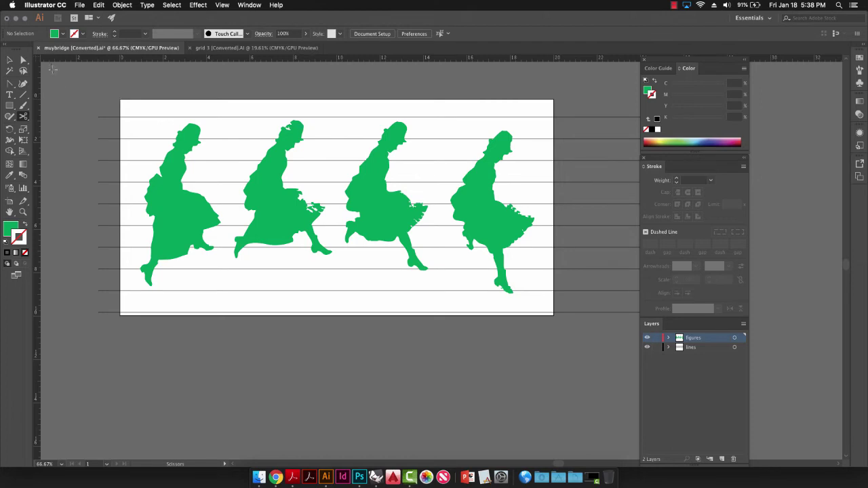
Reposition the ruler origin at the artboard's lower-left corner and return it to the upper-left corner.
drag(38, 61, 51, 66)
drag(116, 95, 120, 99)
drag(37, 59, 119, 315)
drag(123, 97, 120, 99)
Measure the vertical spacing between the two uppermost horizontal lines with the Measure tool, and close the Info readout.
drag(10, 178, 36, 186)
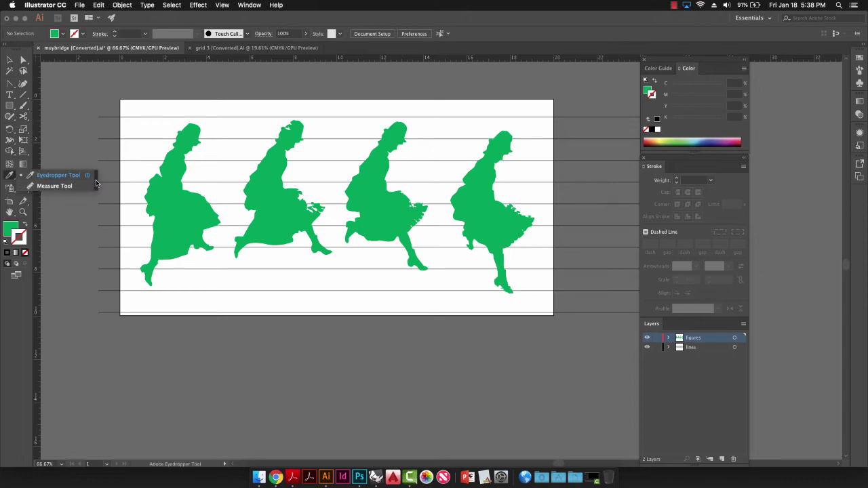
drag(94, 183, 70, 72)
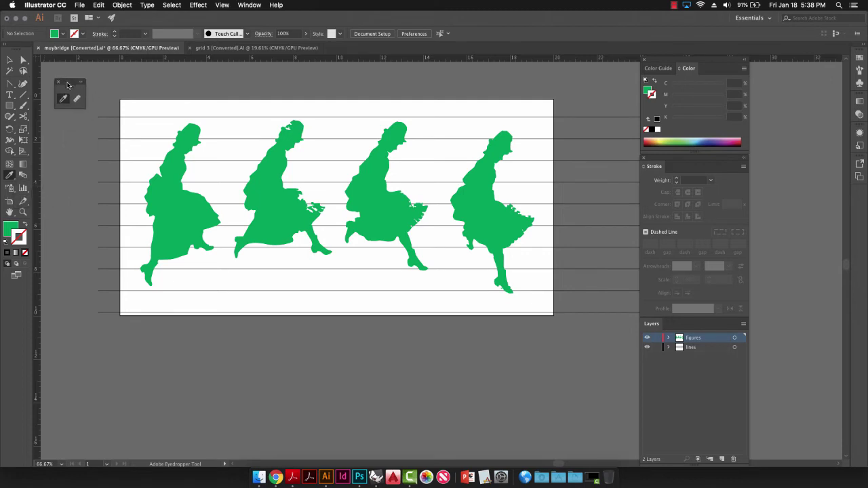
click(76, 98)
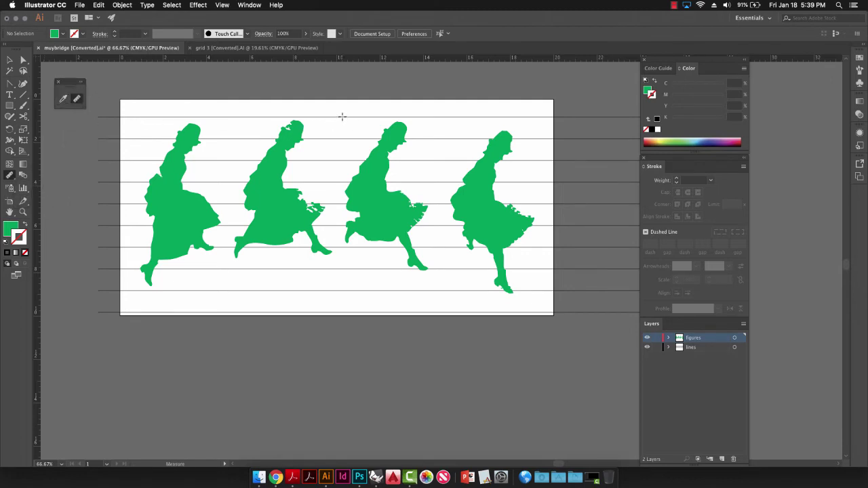
drag(342, 117, 343, 140)
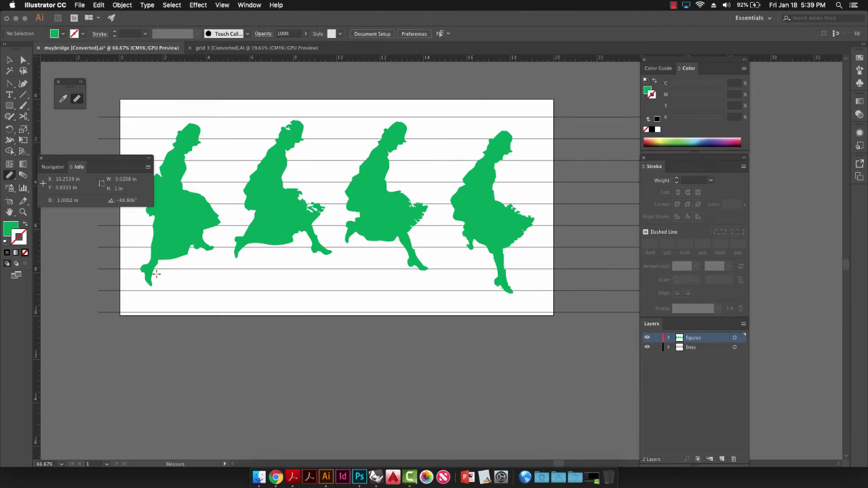
click(42, 157)
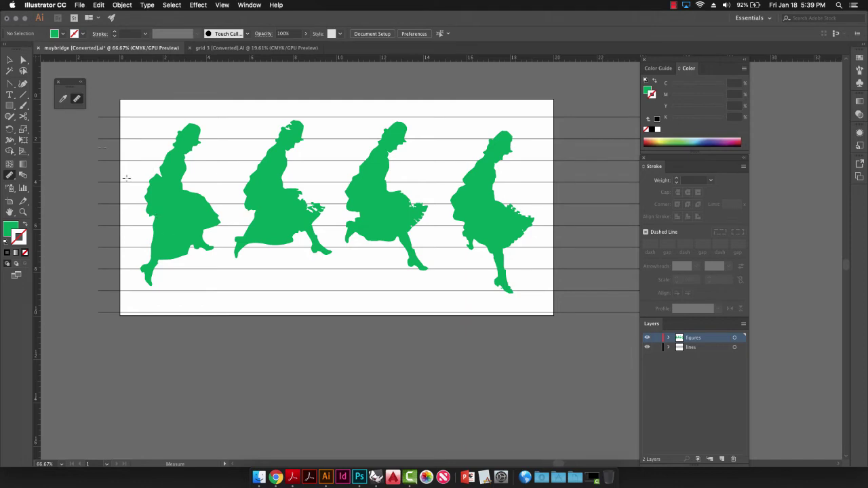
Move all four figures up about 0.13 in onto the nearest lines and scale them down together to about 13.6 by 6 in.
click(9, 60)
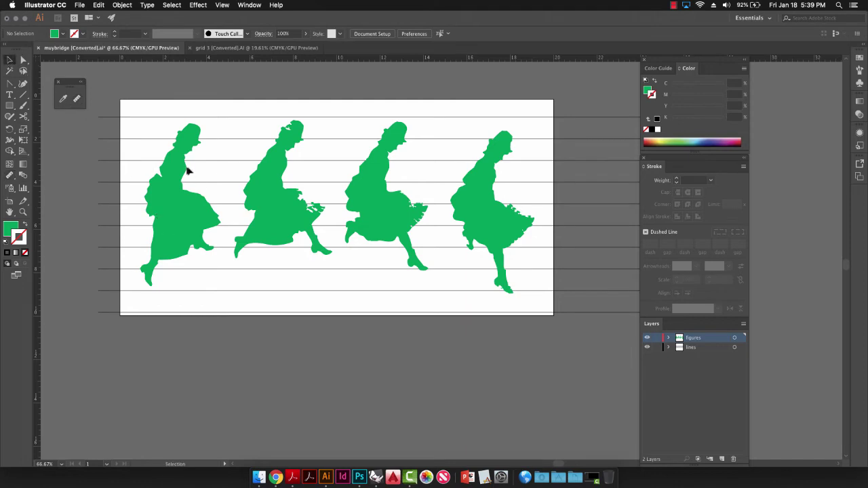
click(169, 186)
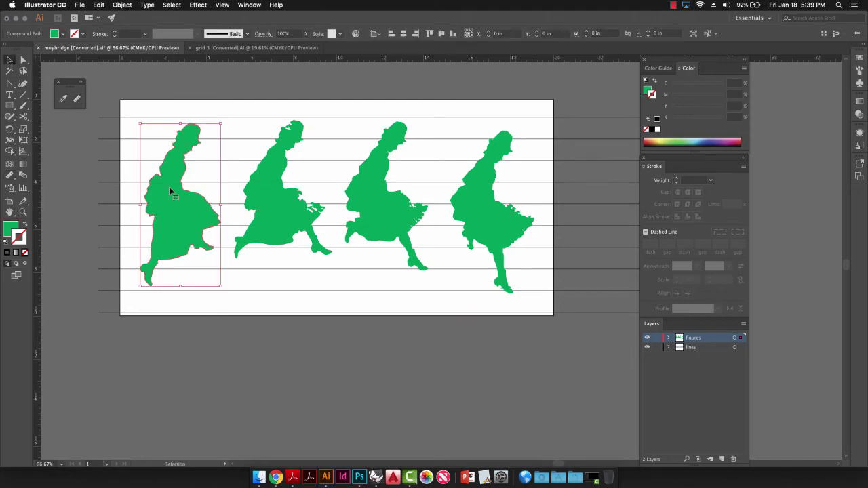
click(299, 210)
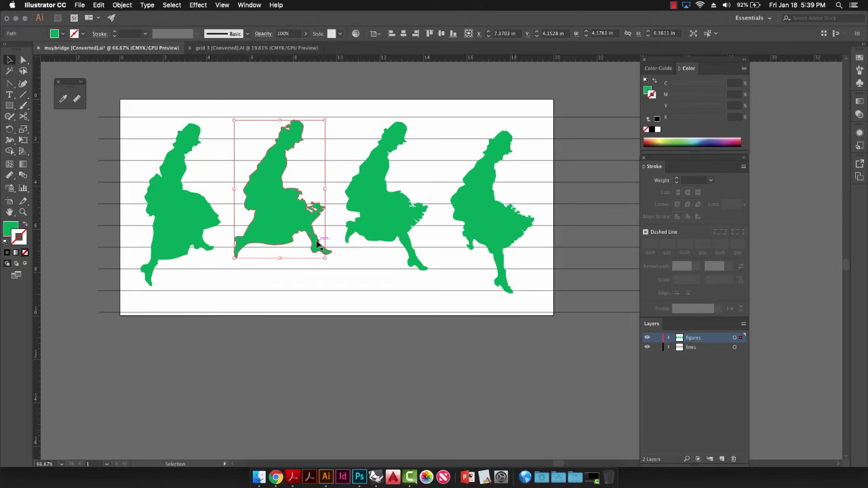
click(317, 245)
shift+click(167, 209)
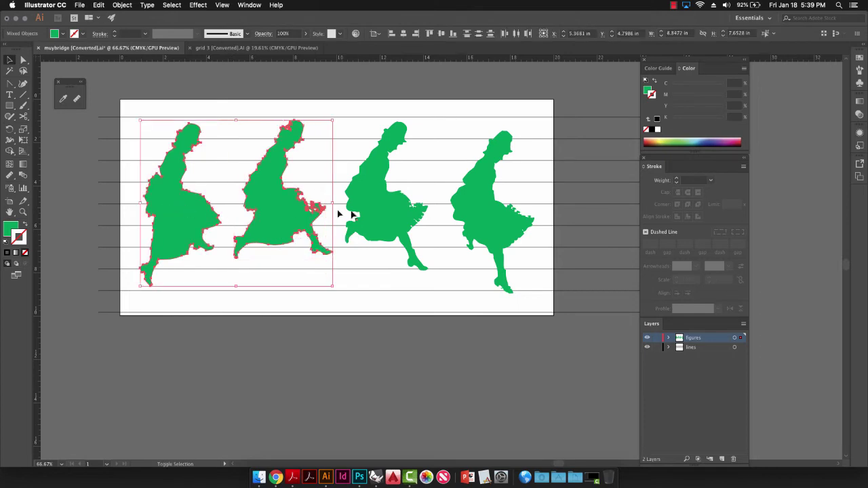
shift+click(387, 196)
shift+click(474, 203)
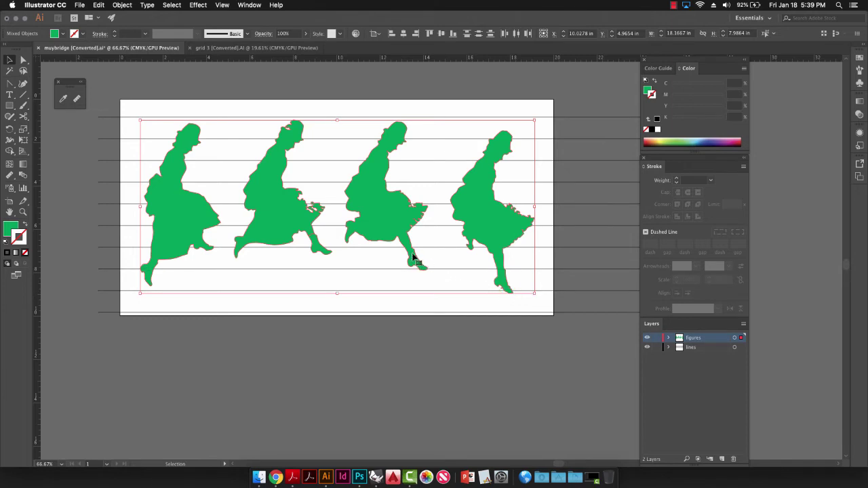
drag(416, 259, 415, 254)
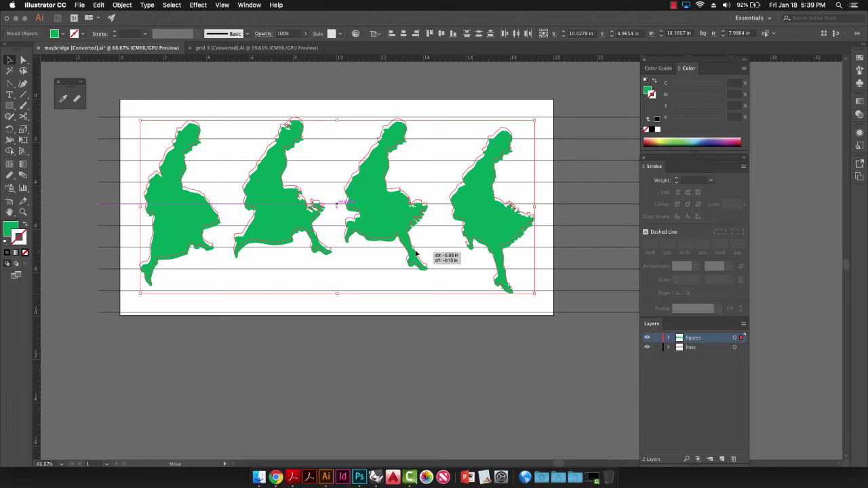
drag(415, 254, 415, 253)
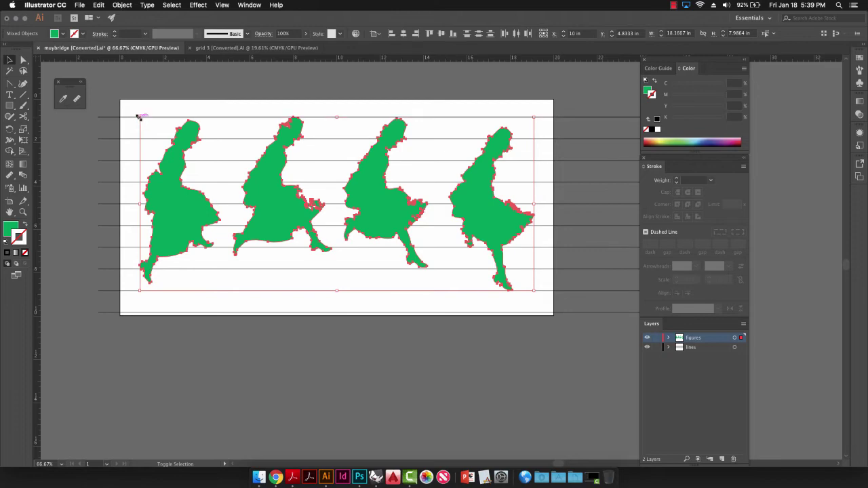
drag(139, 116, 219, 163)
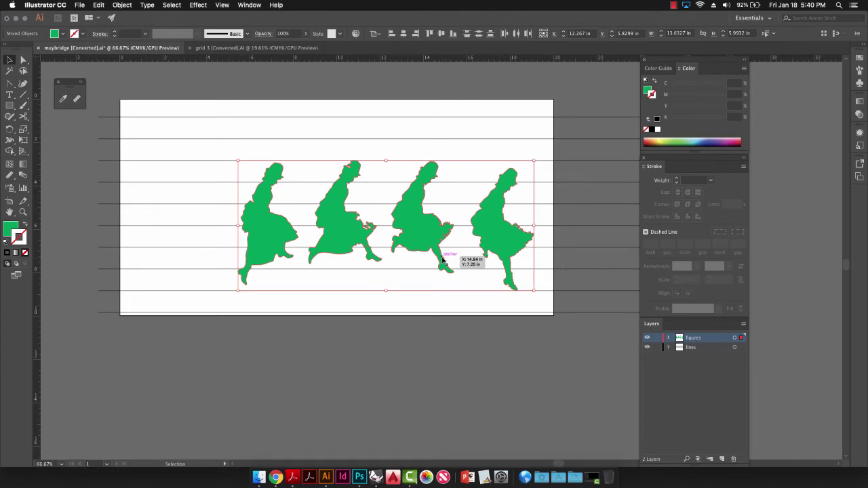
click(243, 308)
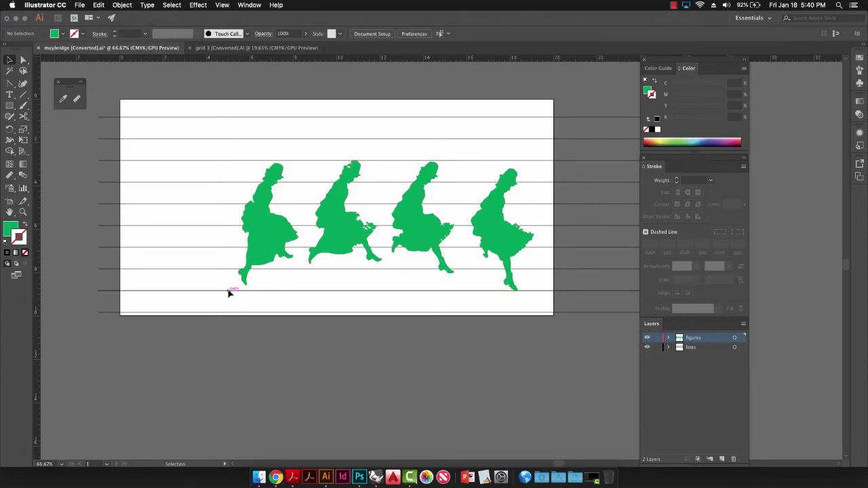
Thicken the horizontal line under the fourth figure's foot to a 4 pt stroke as the ground line.
click(228, 290)
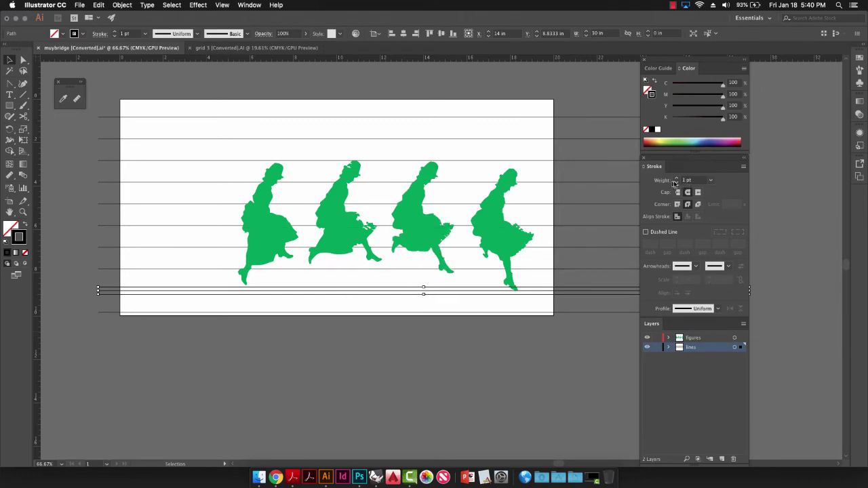
click(711, 180)
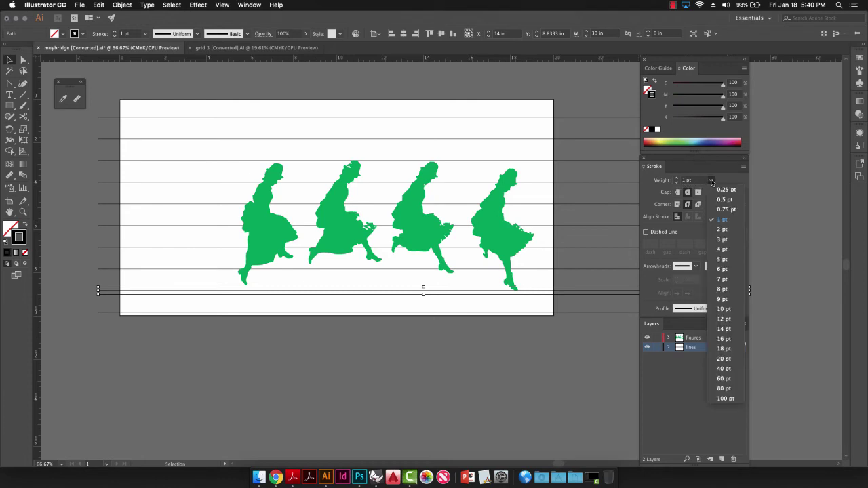
click(722, 249)
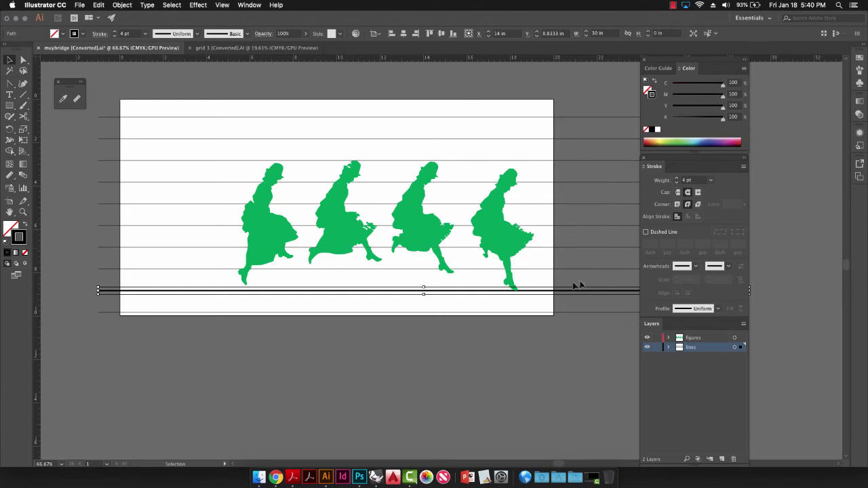
click(530, 351)
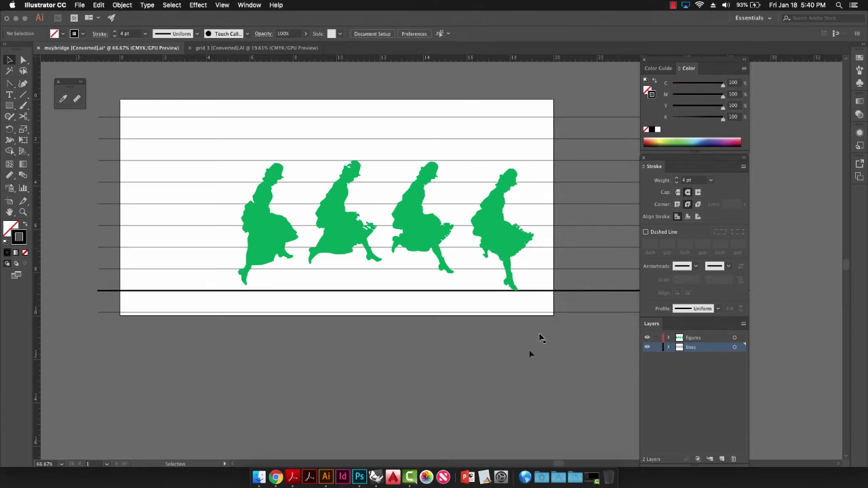
Delete the unused line below the thick ground line and the two unused lines above the figures' heads.
click(569, 312)
key(Delete)
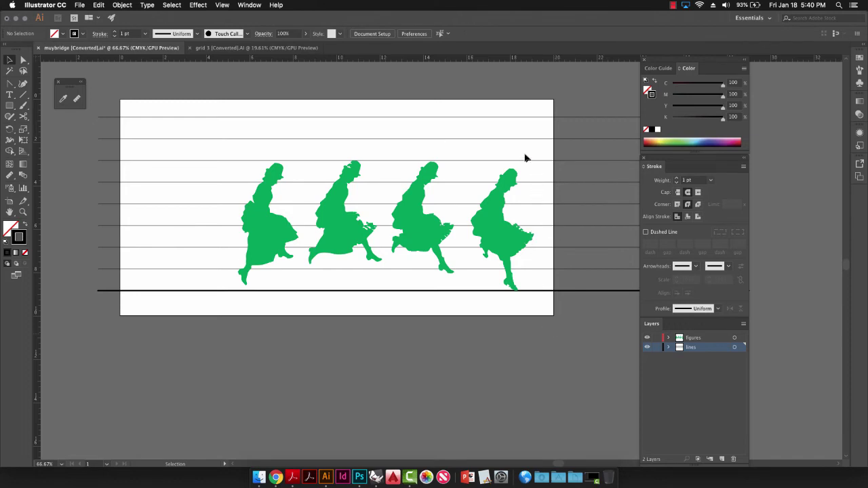
drag(585, 151, 568, 100)
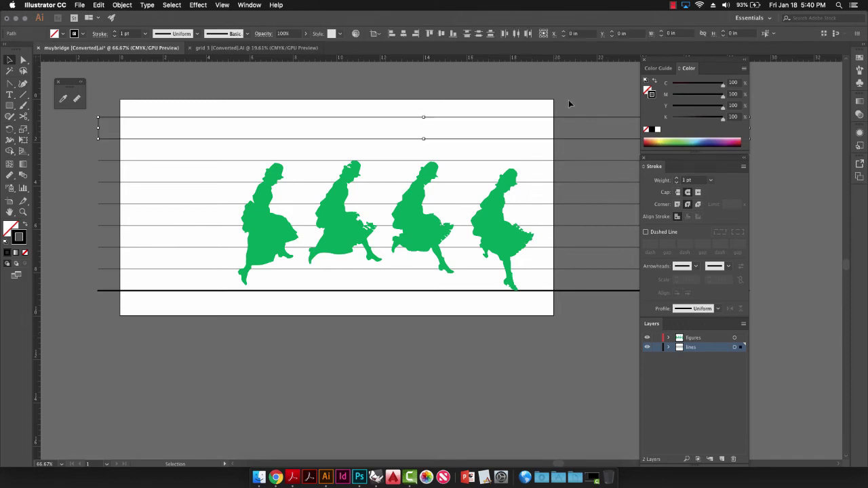
key(Delete)
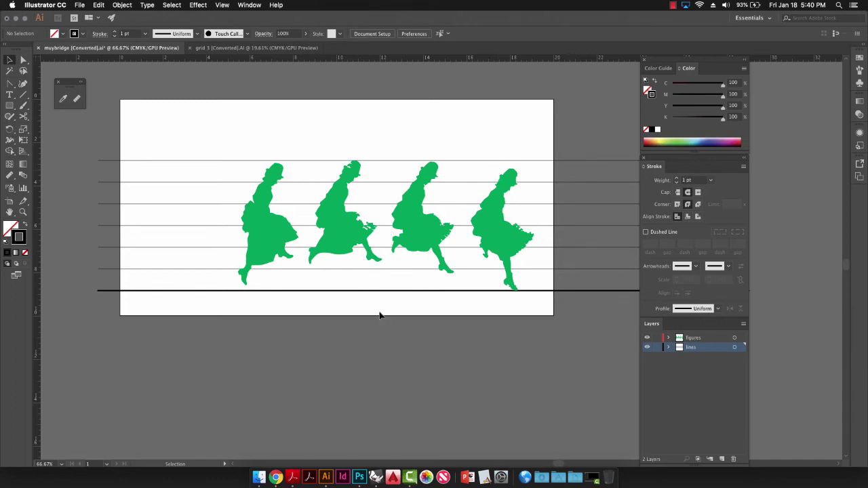
Shorten all remaining horizontal lines at both ends to about 15.5 in wide, so they extend only slightly beyond the figures.
drag(382, 308, 319, 300)
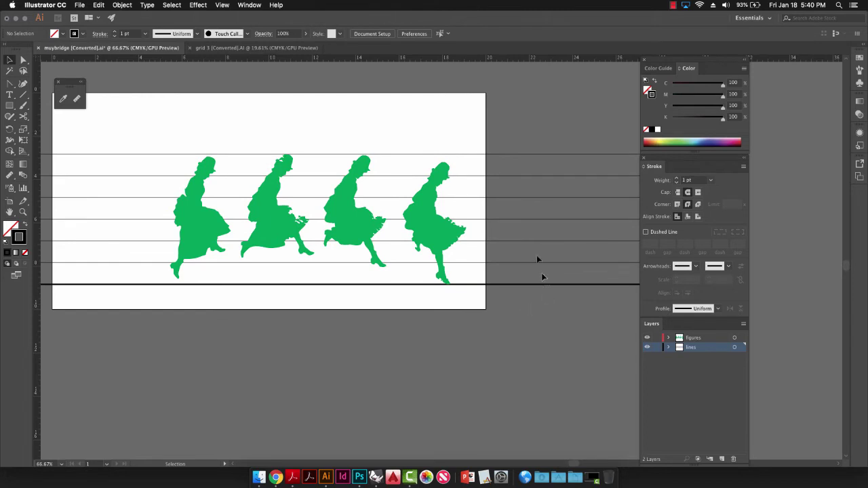
key(super+a)
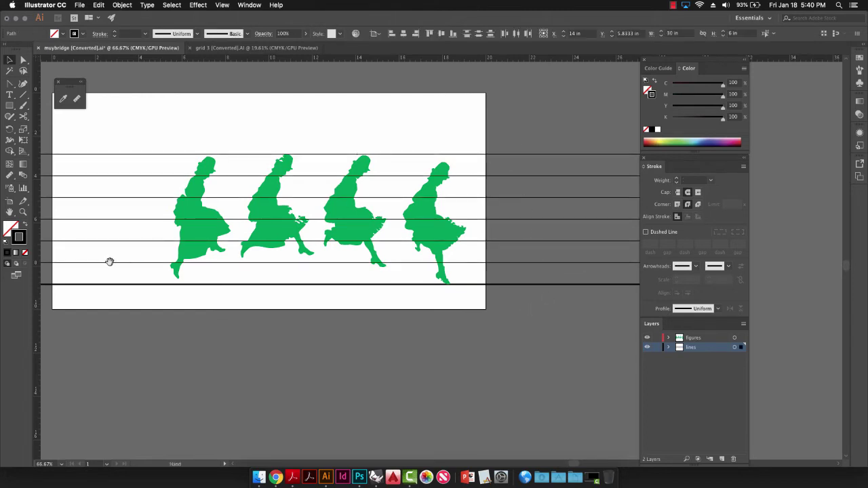
drag(120, 261, 155, 262)
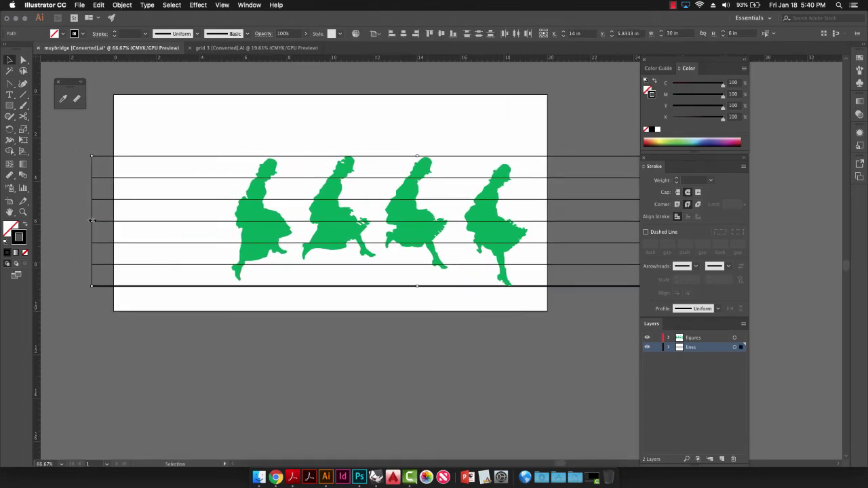
drag(92, 221, 208, 222)
drag(464, 314, 289, 300)
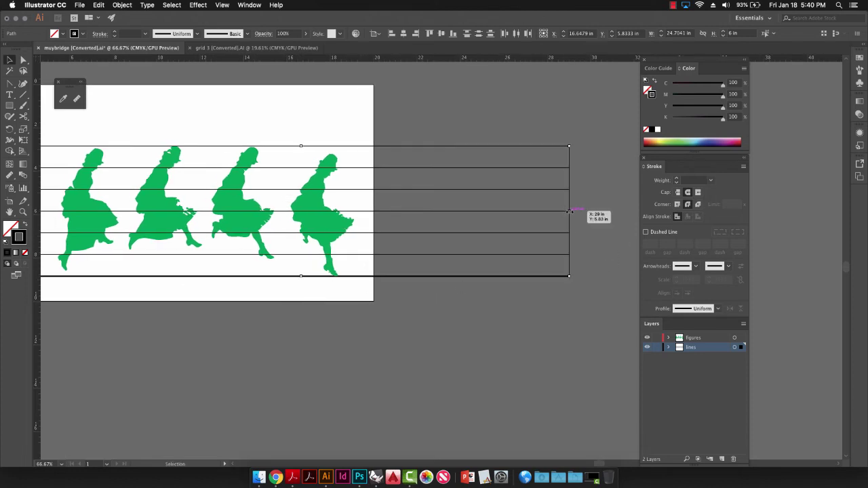
drag(570, 212, 368, 212)
click(407, 273)
drag(407, 274, 574, 299)
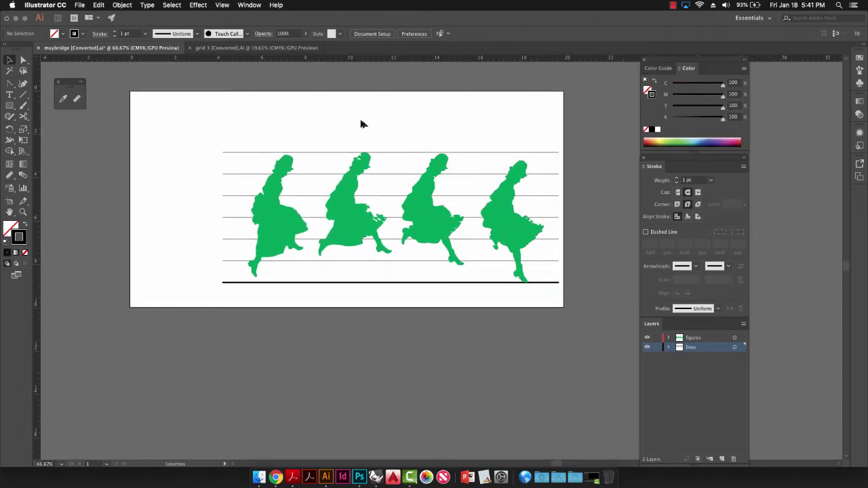
Set the stroke weight of the six thin lines above the ground line to 0.5 pt.
drag(234, 266, 204, 155)
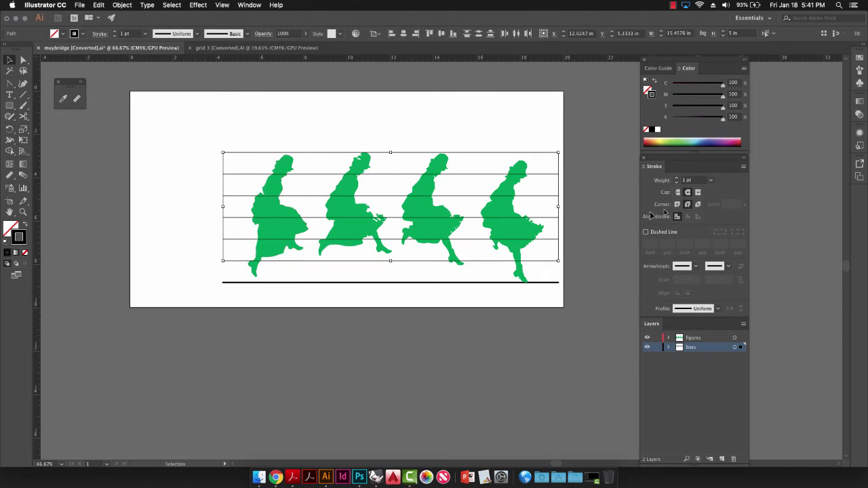
click(712, 182)
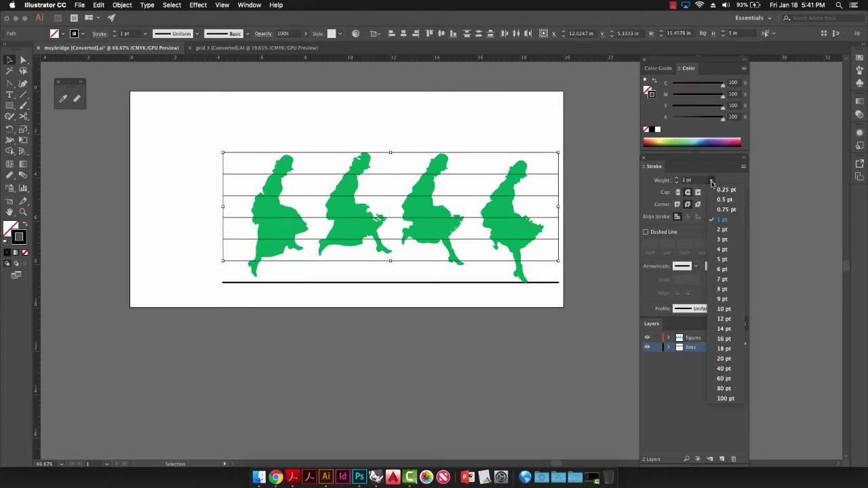
click(717, 199)
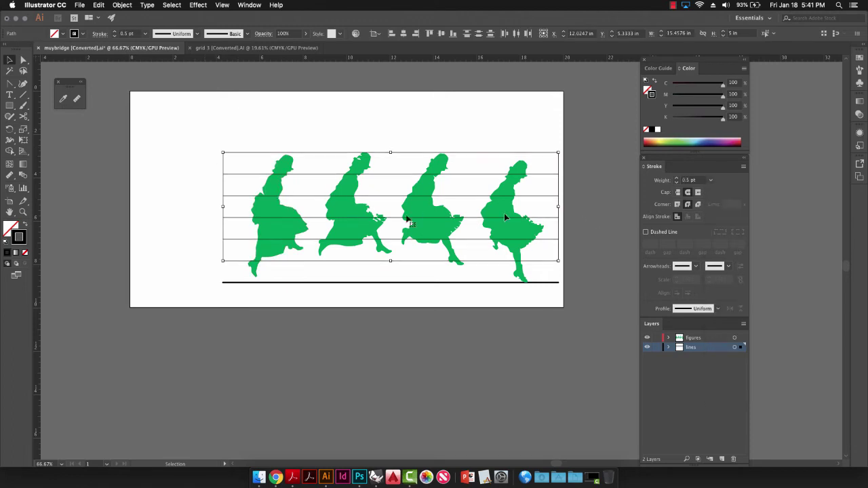
click(165, 190)
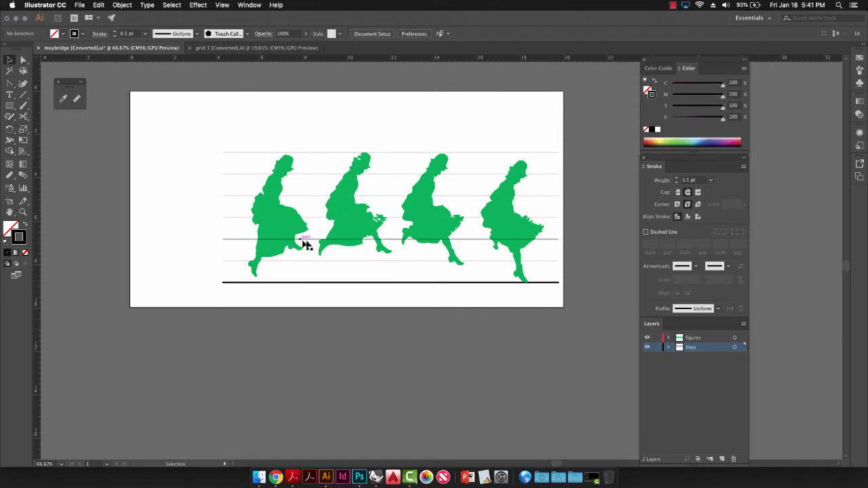
drag(395, 251, 342, 244)
ctrl+click(341, 244)
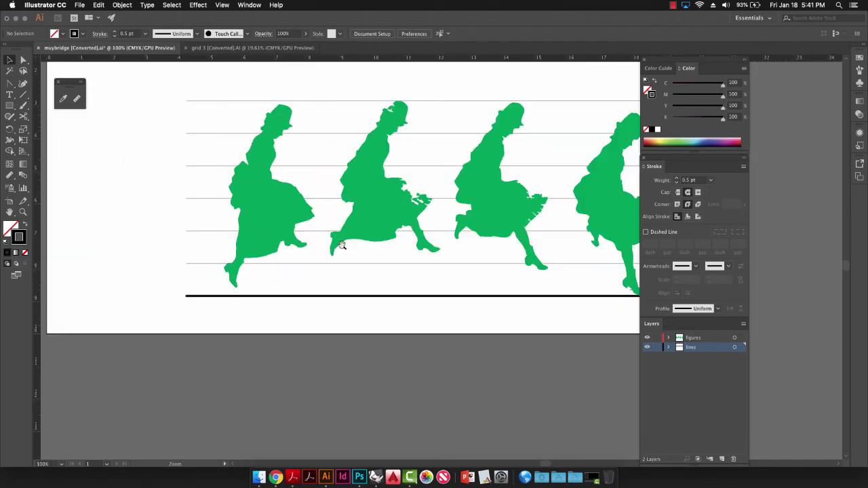
ctrl+alt+click(331, 264)
scroll(331, 264, right, 5)
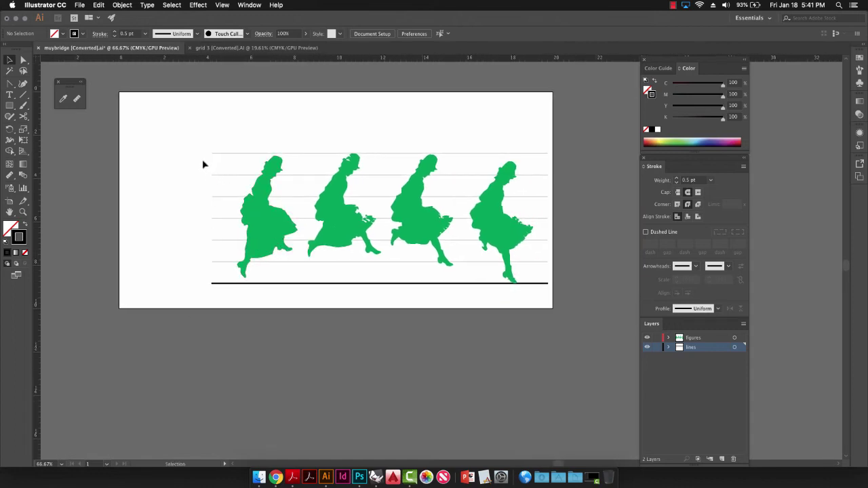
drag(218, 294, 195, 149)
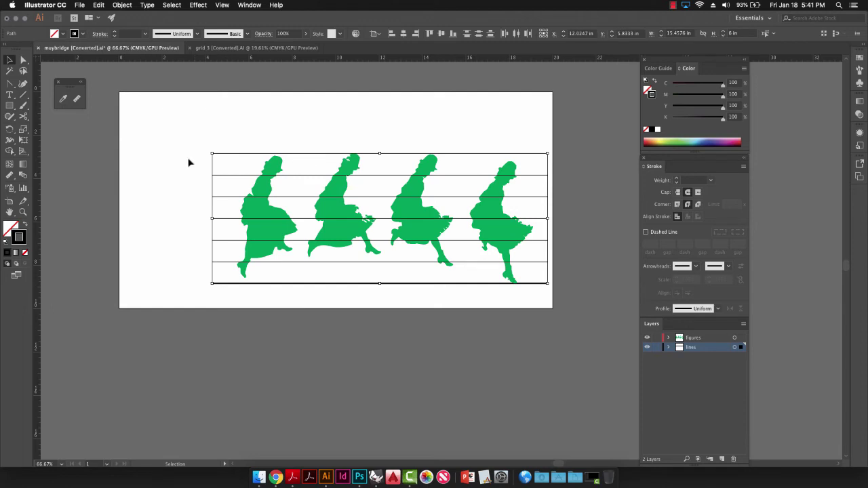
click(188, 171)
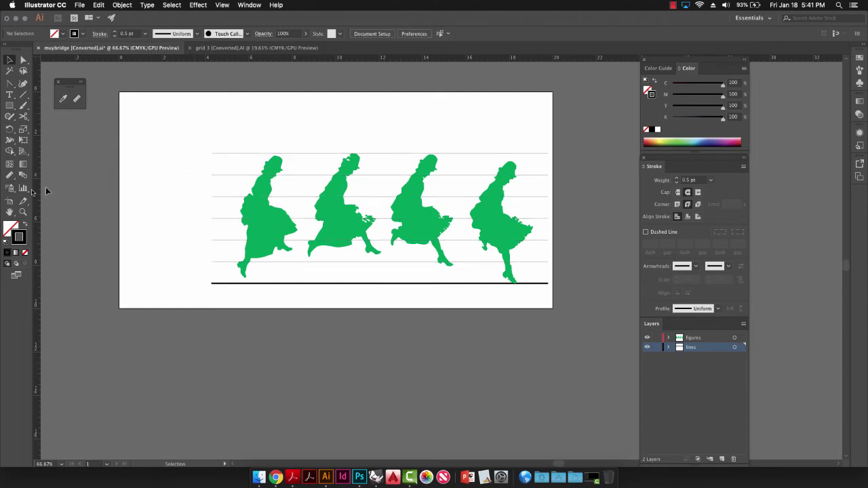
Move the artboard to about X 3 in, Y 2.5 in, placing its upper-left corner just beyond the upper-left end of the lines.
click(9, 201)
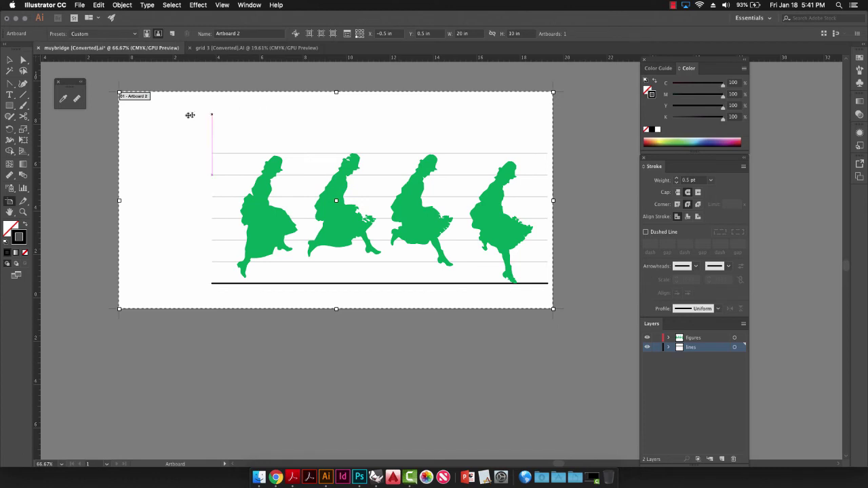
drag(125, 97, 202, 140)
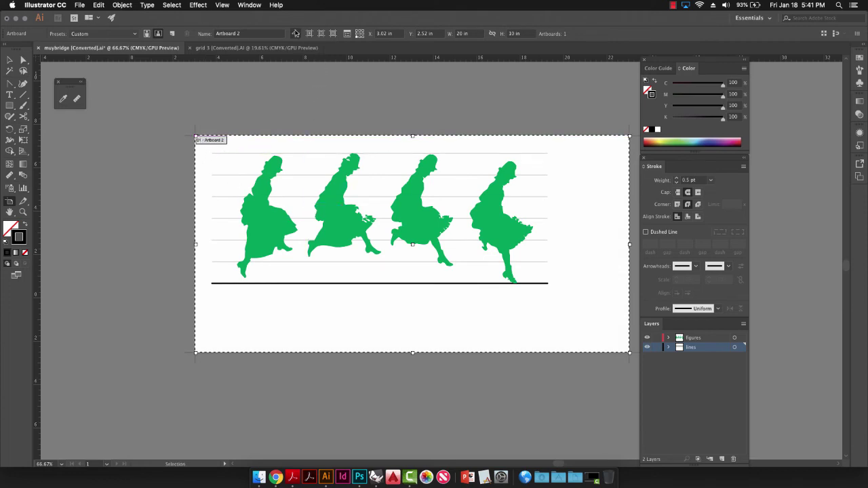
key(space)
drag(313, 161, 178, 105)
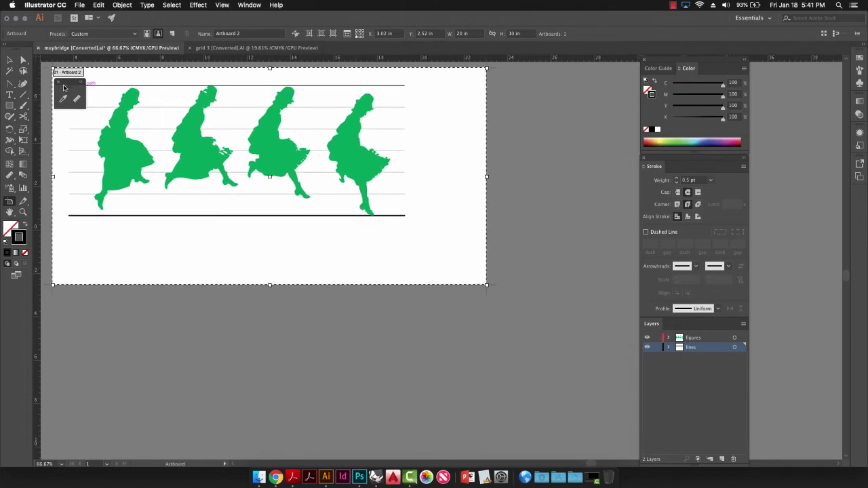
drag(59, 84, 99, 107)
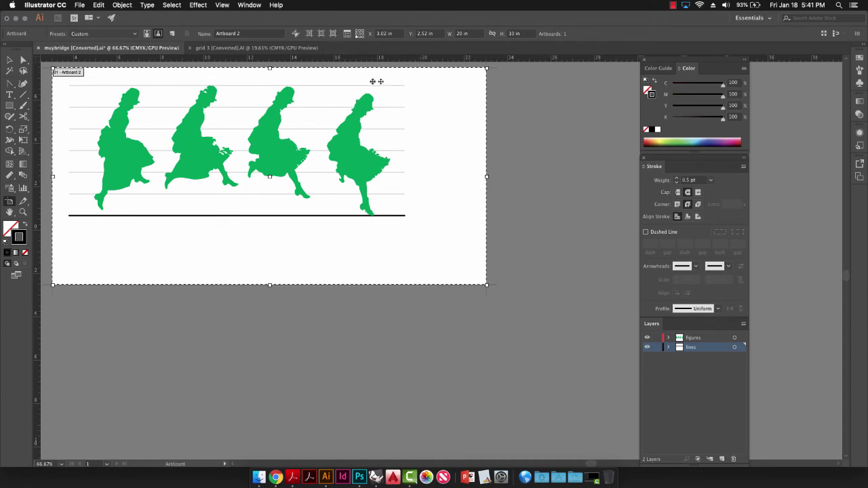
key(shift+o)
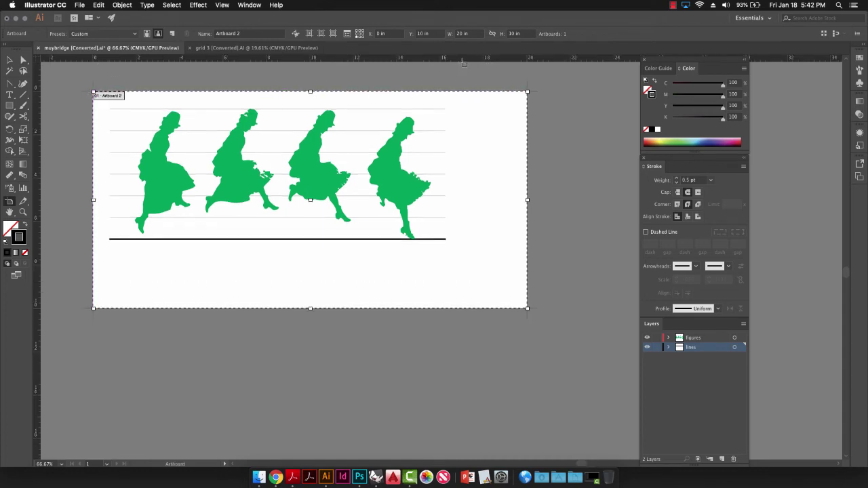
Resize the artboard to 17 in wide and 8 in high, keeping its upper-left corner as the reference point.
click(459, 33)
text(17)
key(Tab)
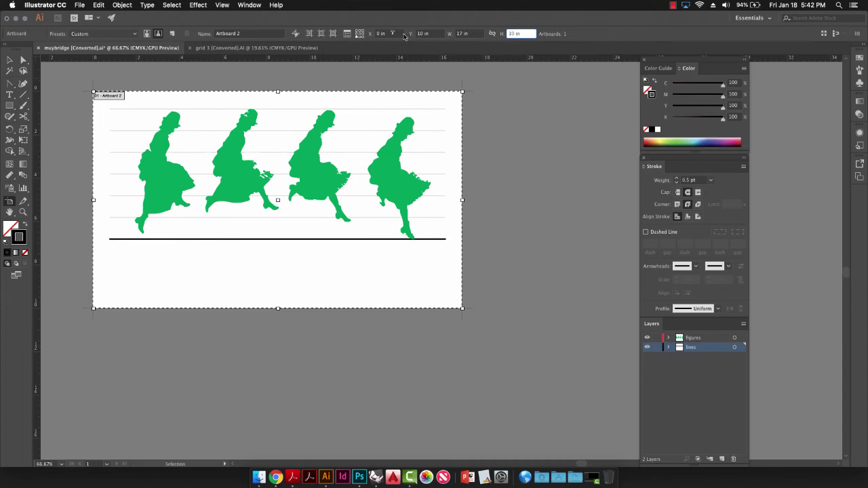
click(360, 33)
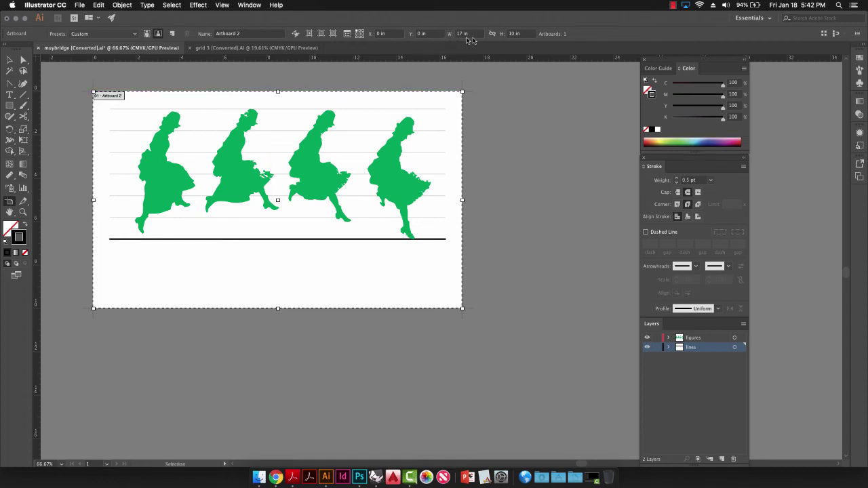
click(512, 33)
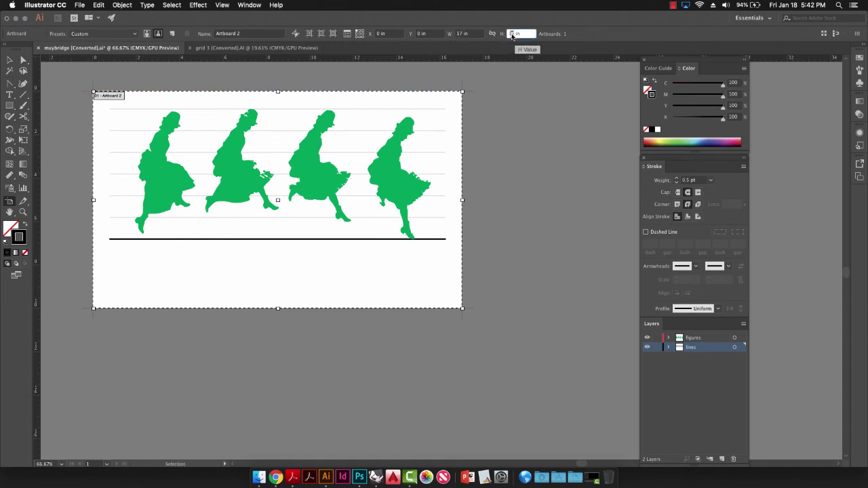
text(198)
key(Return)
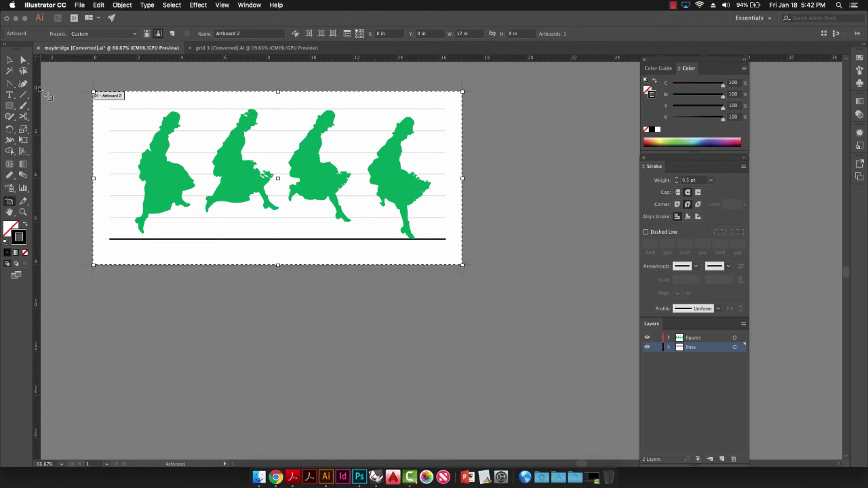
click(9, 58)
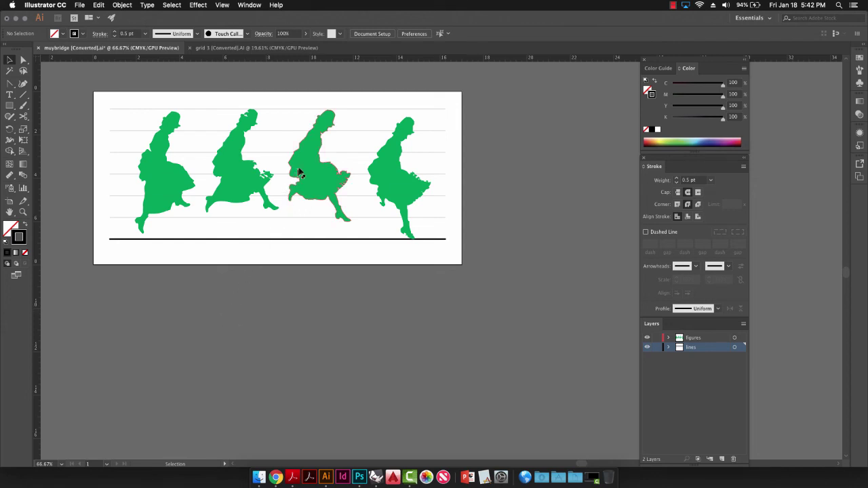
Group all four green figures on the figures layer.
click(734, 338)
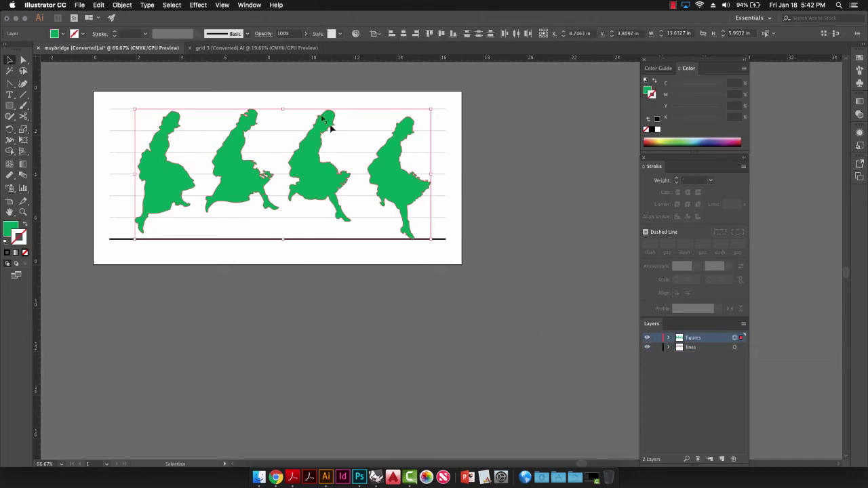
click(122, 6)
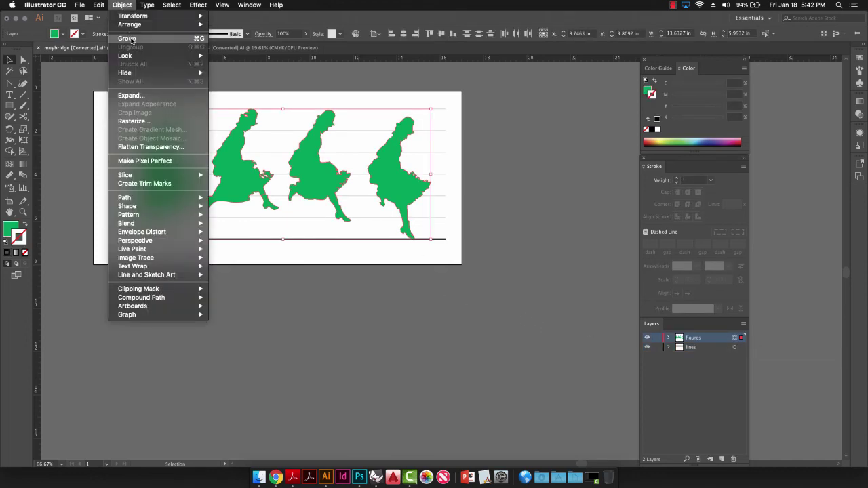
click(132, 37)
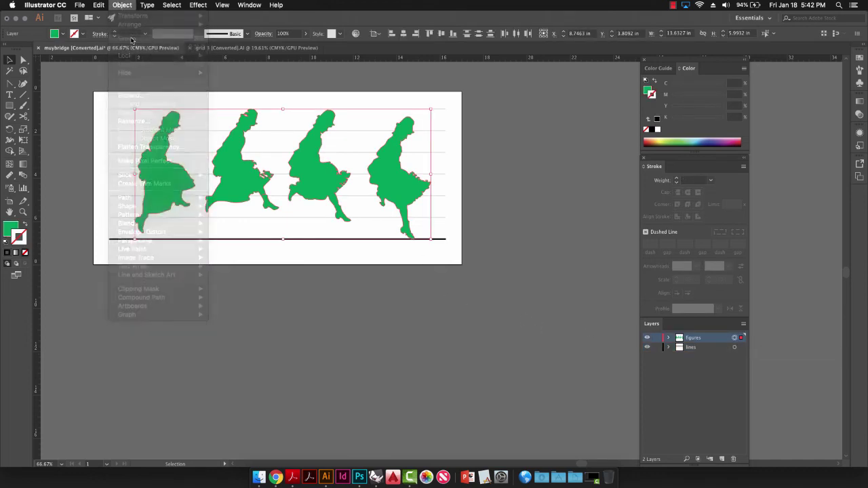
click(297, 310)
Try to centre the grouped figures vertically on the artboard without the lines, and undo that alignment.
click(313, 141)
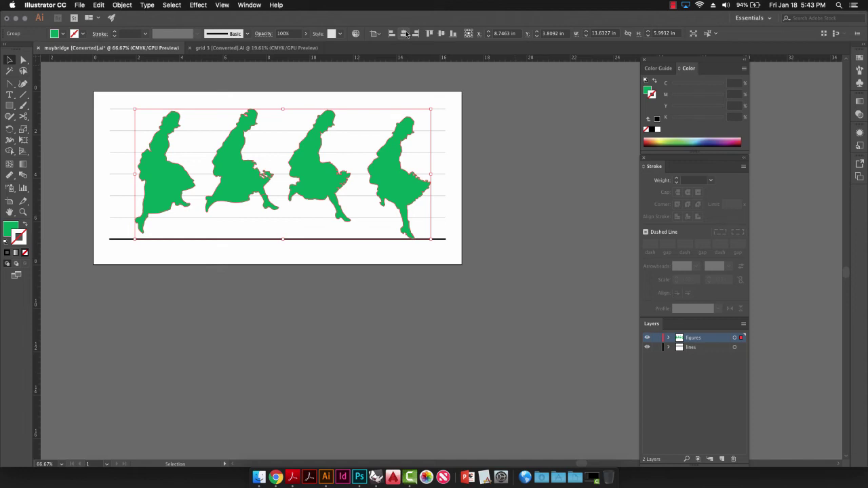
click(375, 34)
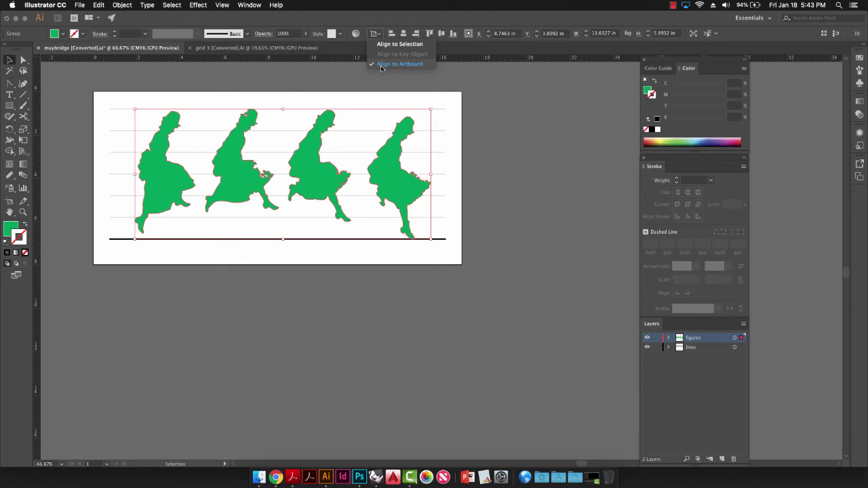
click(384, 22)
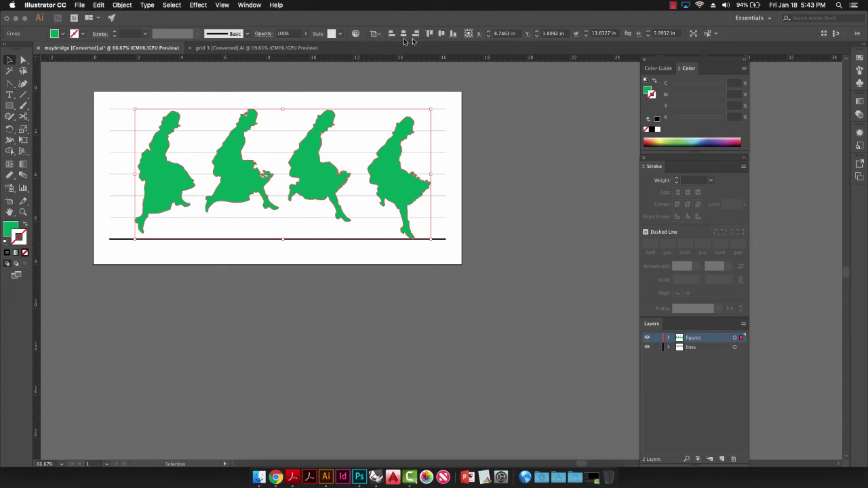
click(440, 36)
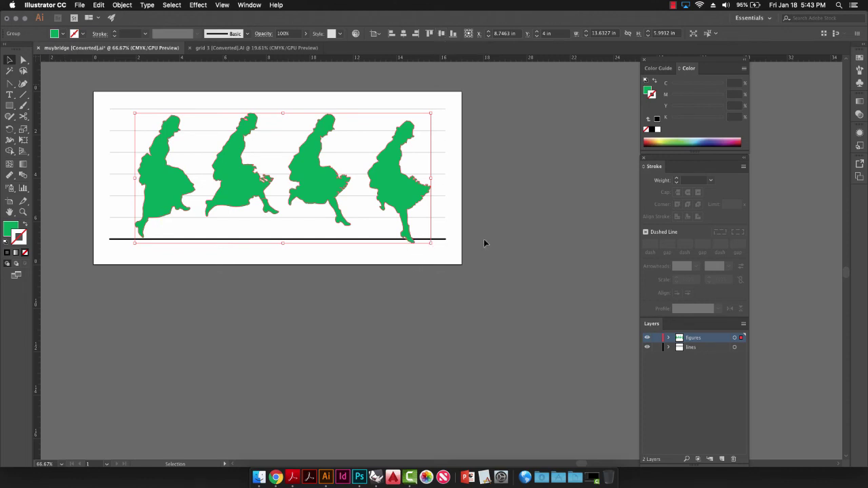
key(super+z)
click(510, 243)
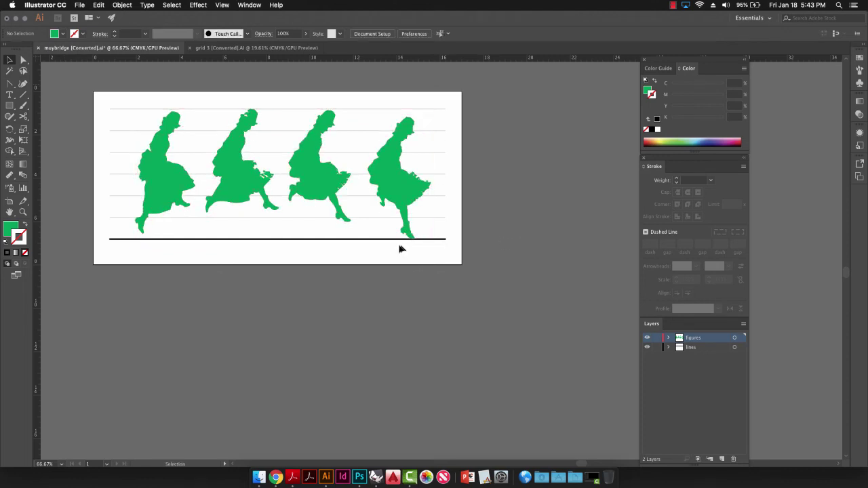
Group all the horizontal lines, including the thick ground line, and select that group together with the grouped figures.
drag(449, 248, 443, 102)
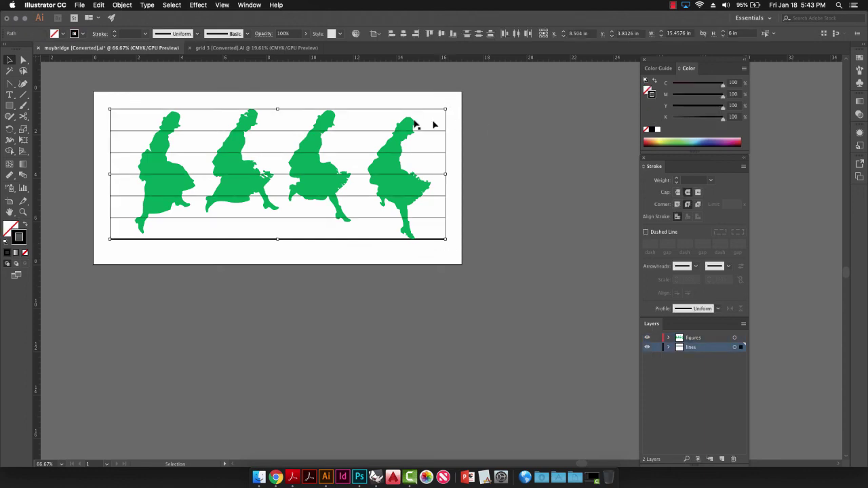
click(122, 6)
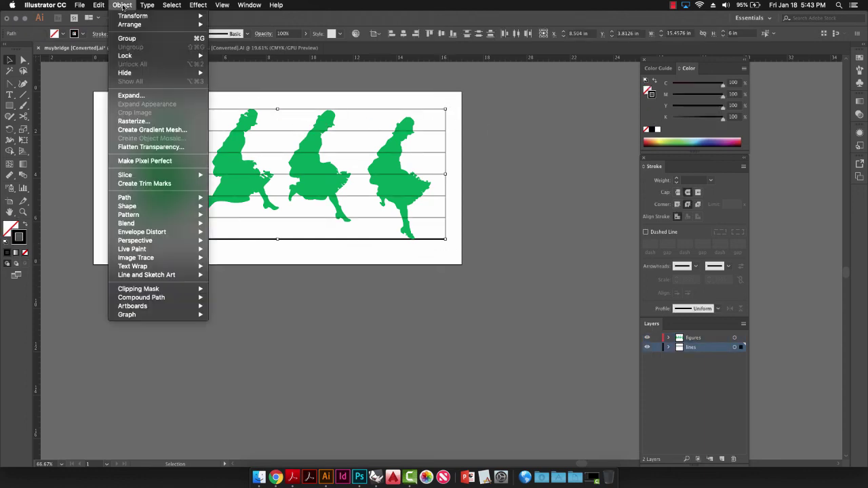
click(135, 38)
click(483, 204)
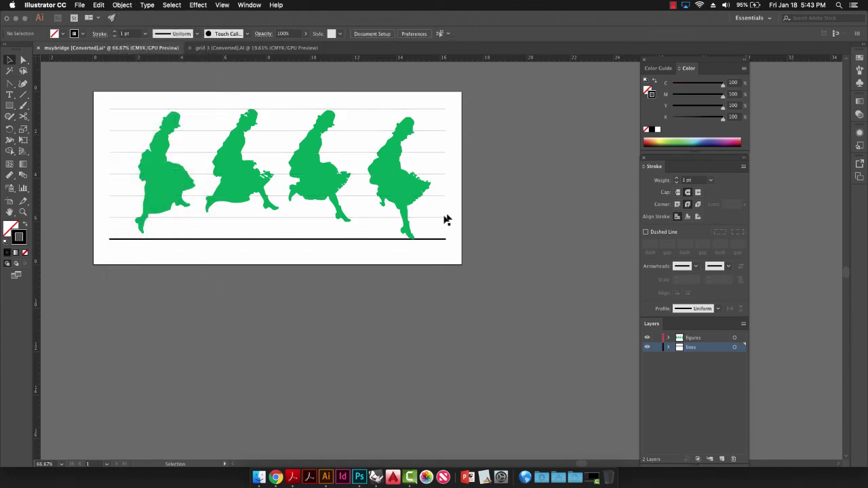
click(444, 239)
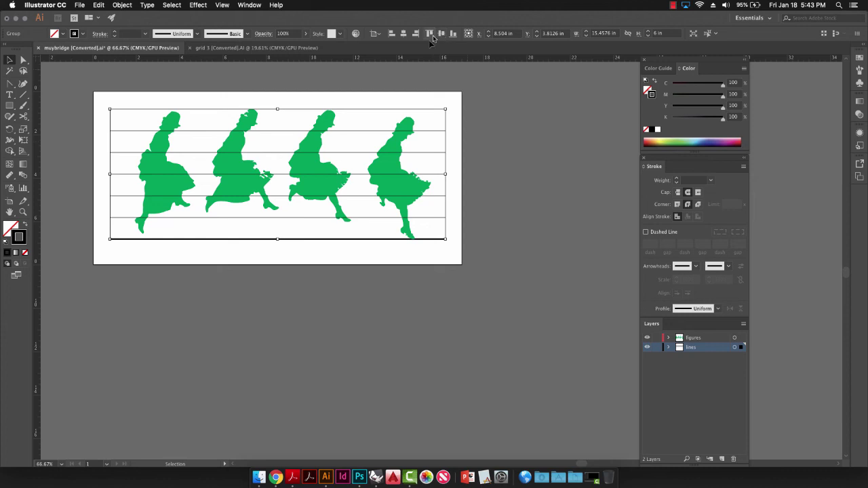
shift+click(390, 166)
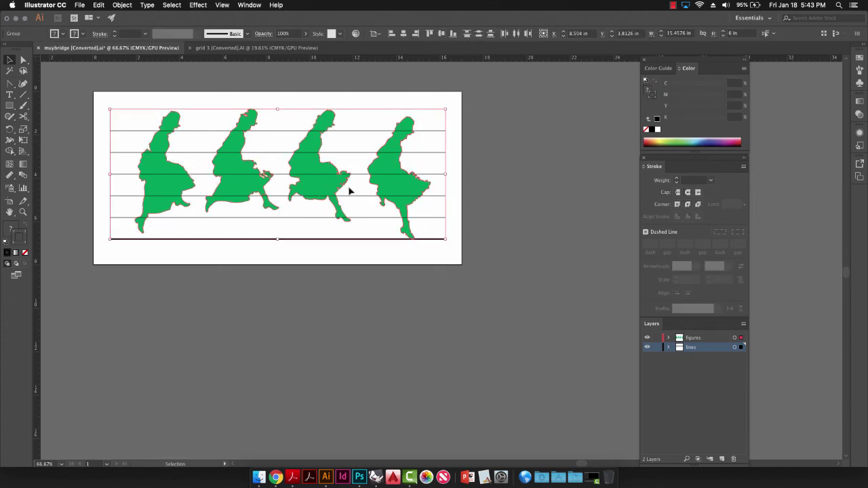
Try Vertical Distribute Center on the figure and line groups, undo it, and check that alignment is relative to the artboard.
click(479, 33)
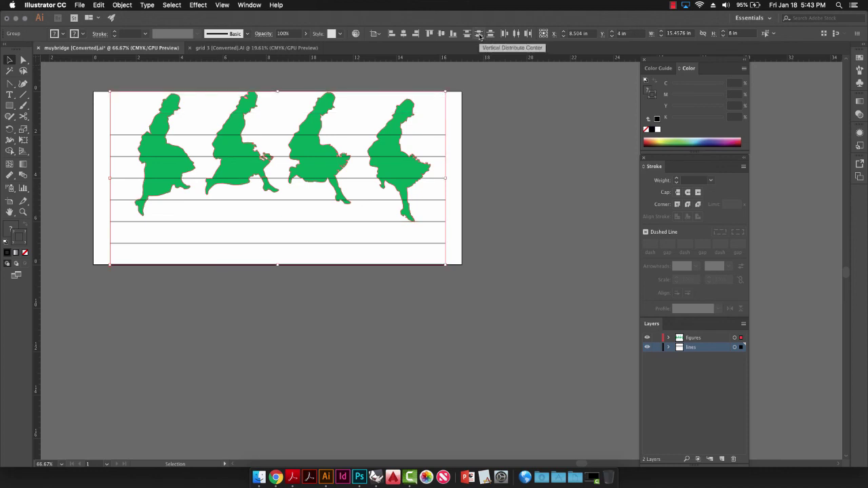
key(super+z)
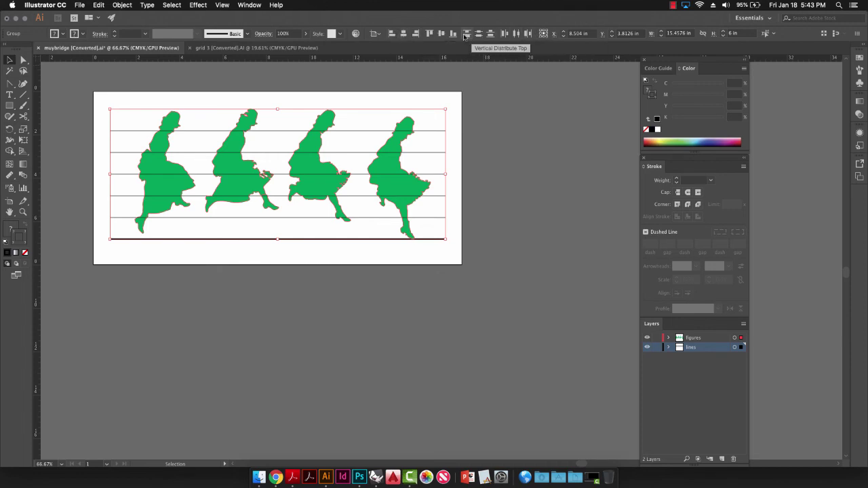
click(377, 34)
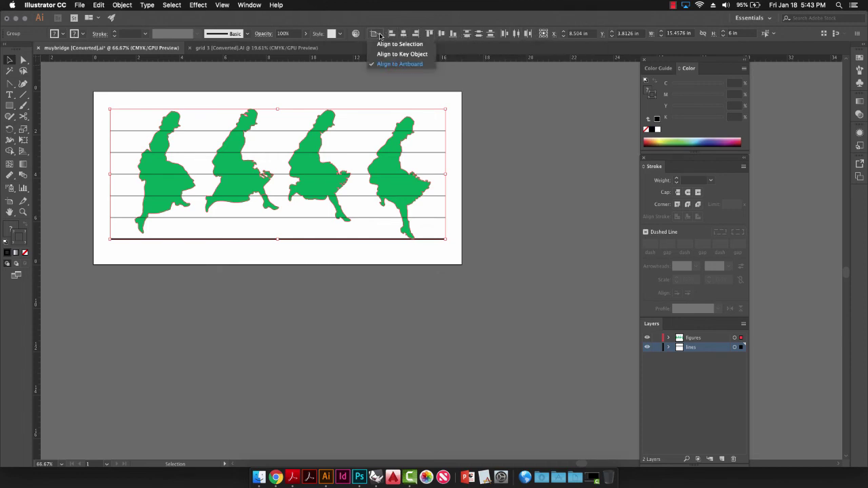
click(379, 35)
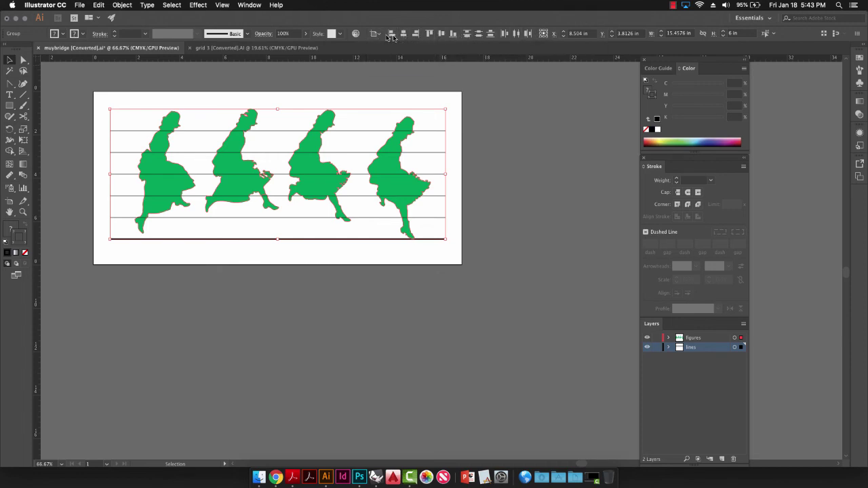
Align the figure group and the line group to the artboard's vertical and horizontal centre.
click(440, 34)
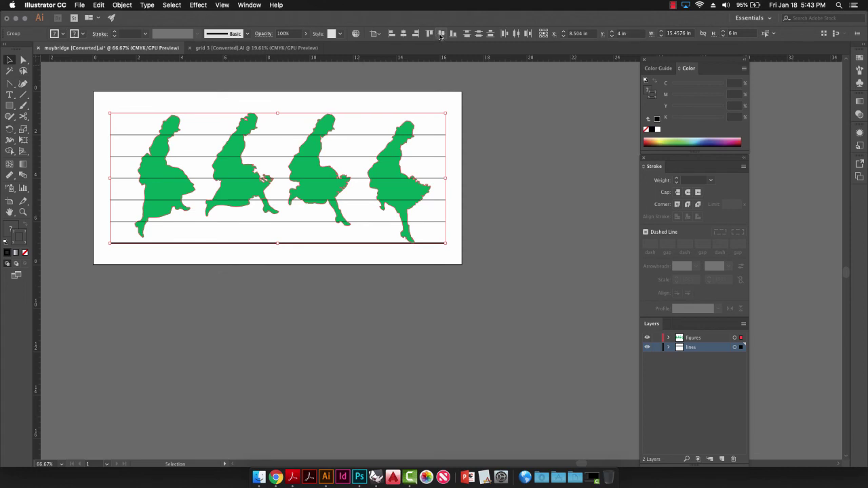
click(403, 34)
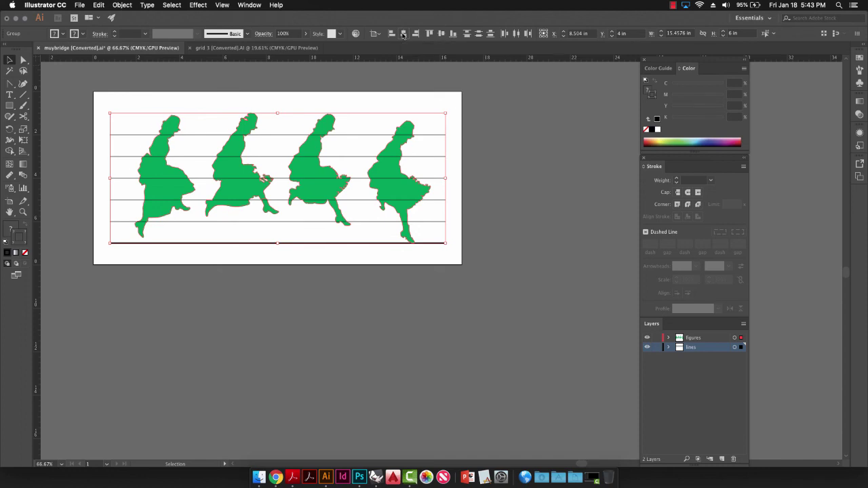
click(498, 216)
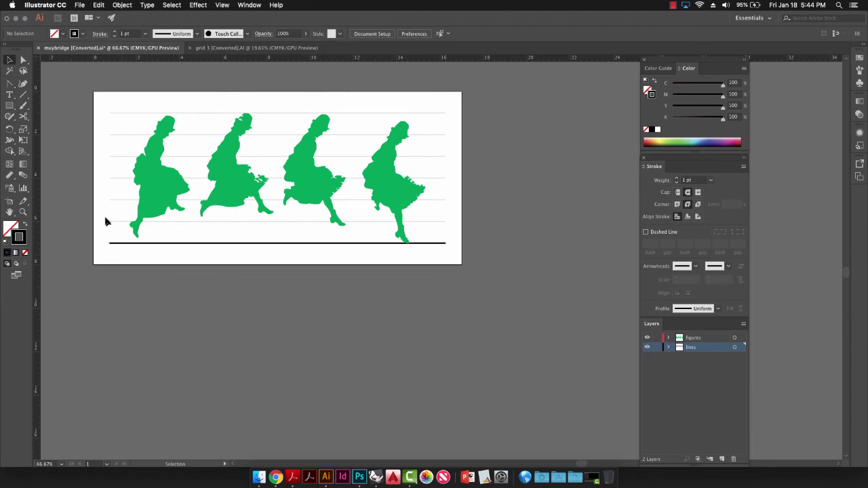
Draw a small text box just above the left end of the lowest thin line and clear its placeholder text.
click(10, 95)
drag(125, 242, 223, 295)
drag(127, 197, 188, 378)
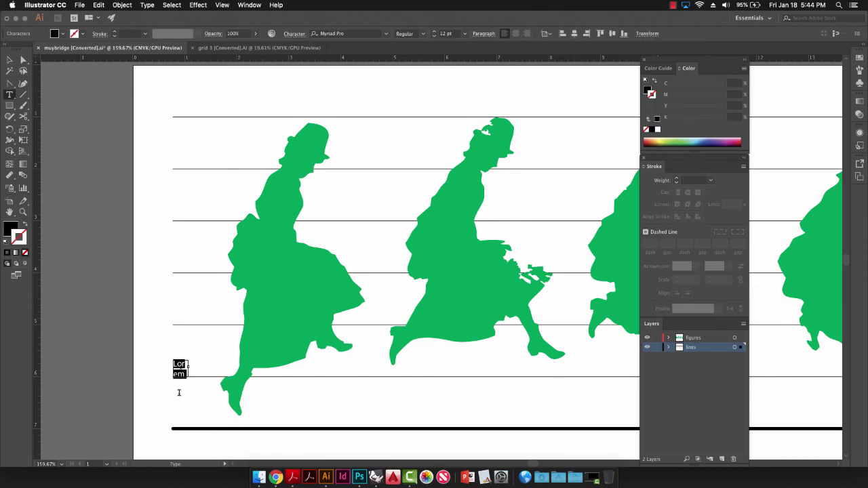
key(BackSpace)
click(10, 60)
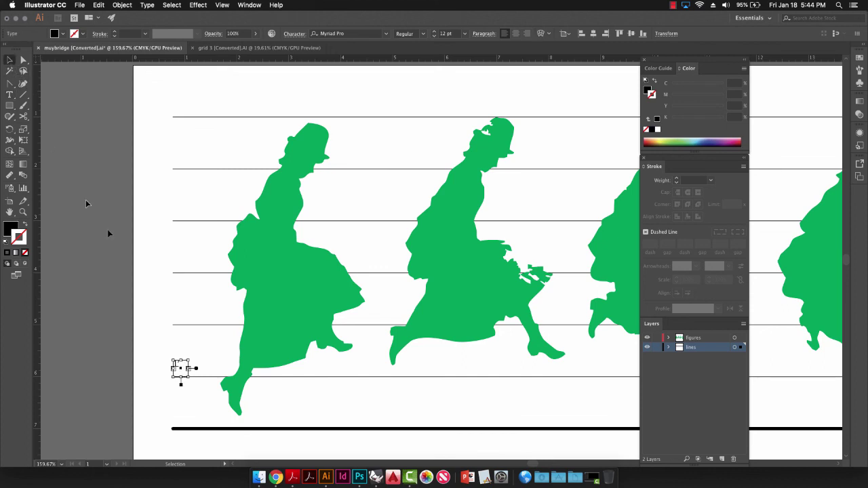
click(207, 403)
drag(208, 395, 200, 289)
click(197, 280)
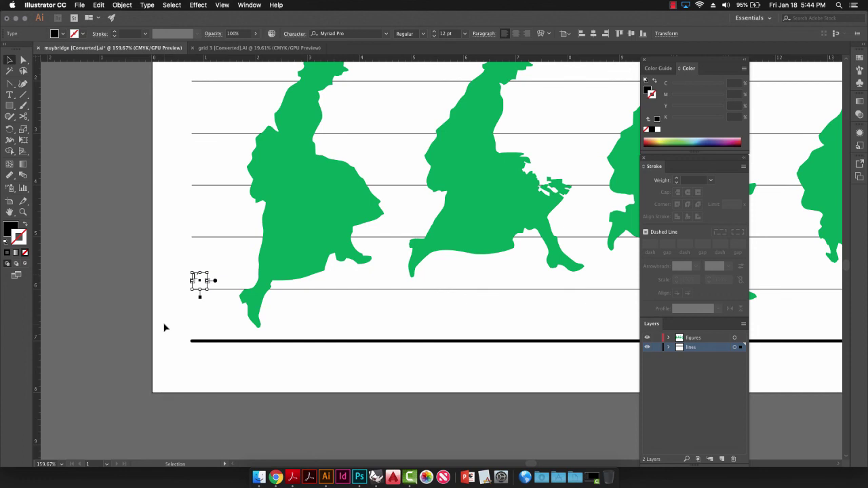
Nudge the 1′ text box down and slightly right so its text sits just above the lowest thin line.
key(Down)
key(Down)
key(Down)
key(Down)
key(Down)
key(Down)
key(Down)
key(Right)
key(Right)
key(Right)
key(Right)
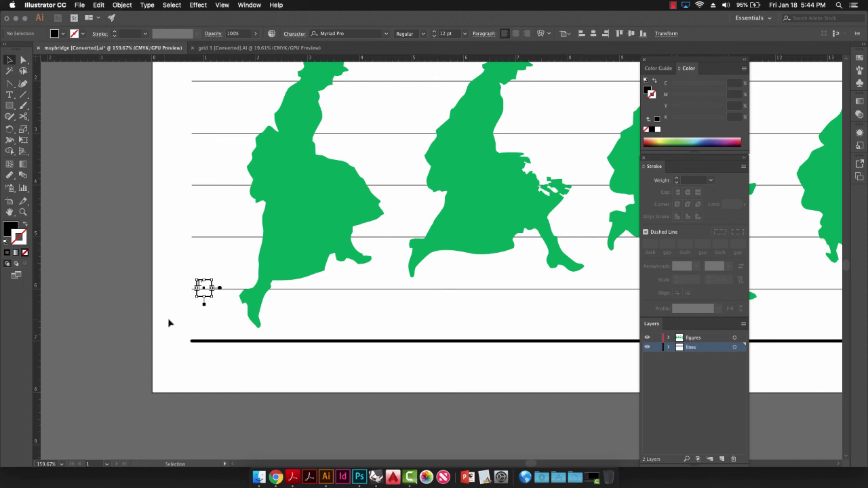
click(170, 323)
Nudge the 1′ text box back left until it is flush with the left end of the lowest thin line.
click(200, 285)
key(Left)
key(Left)
key(Left)
key(Left)
key(Left)
key(Left)
key(Right)
key(Right)
key(Right)
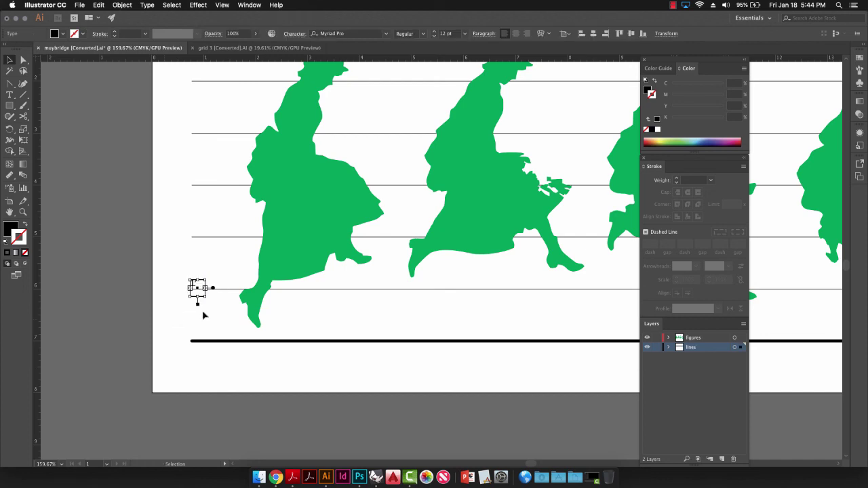
click(189, 316)
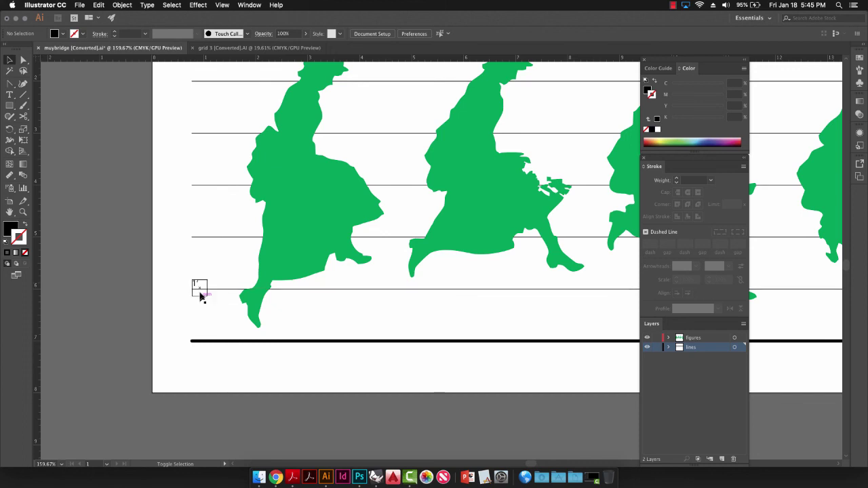
Duplicate the 1′ label straight up onto each of the five thin lines above, keeping the copies at the lines' left ends.
drag(195, 285, 195, 234)
click(196, 286)
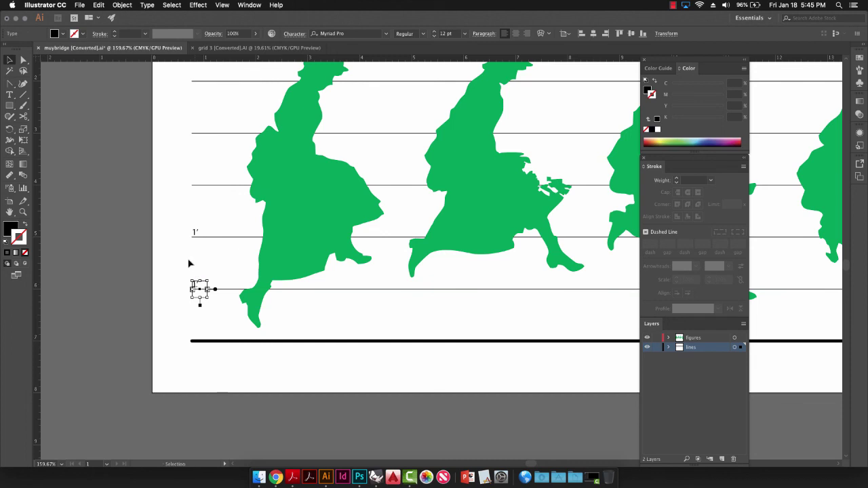
click(189, 264)
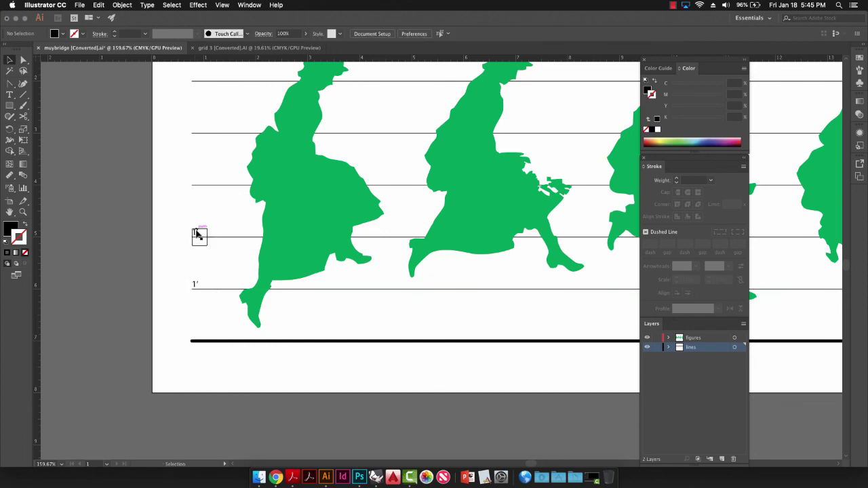
drag(198, 234, 190, 132)
click(191, 144)
scroll(223, 122, up, 3)
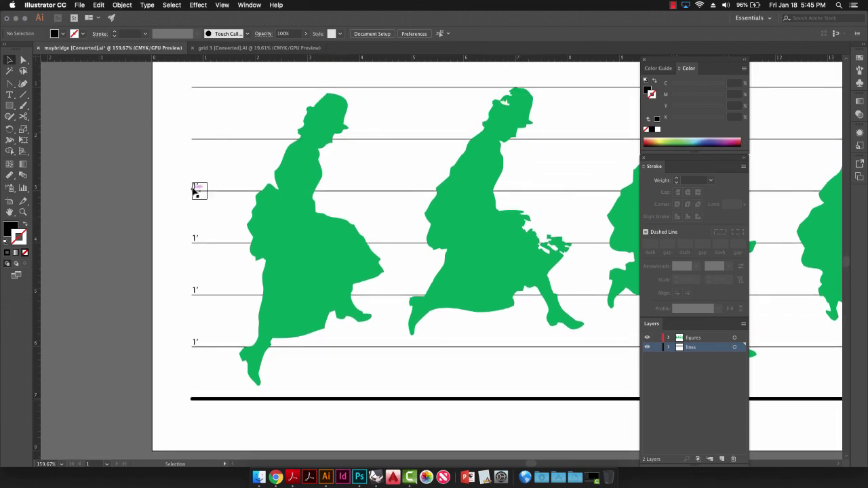
drag(195, 189, 194, 134)
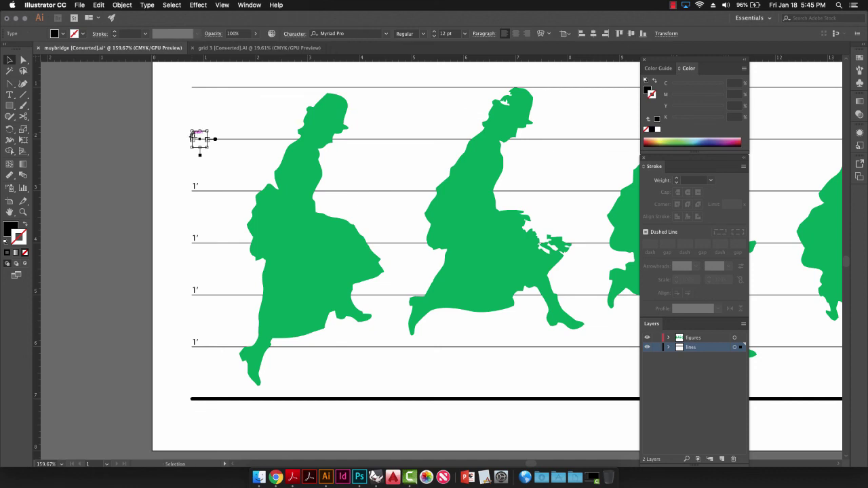
click(180, 120)
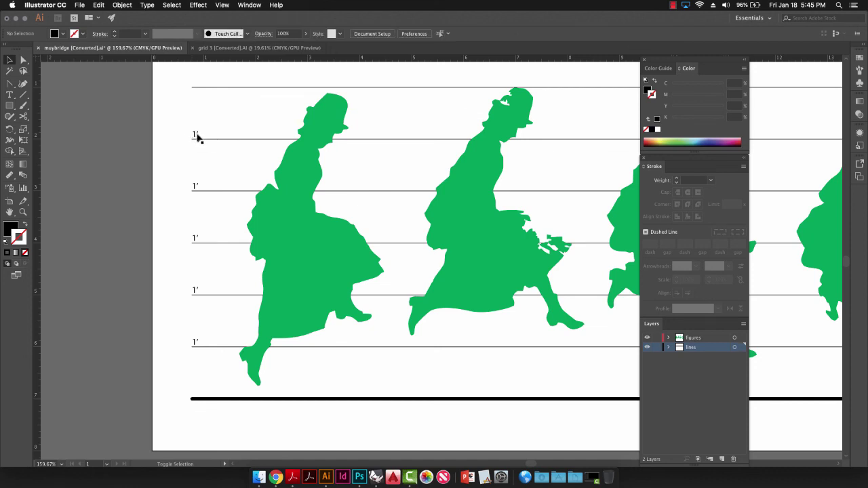
drag(195, 135, 189, 85)
click(178, 112)
Change the copied labels to 2′, 3′, 4′, 5′ and 6′, going upward from the second-lowest thin line.
double_click(196, 291)
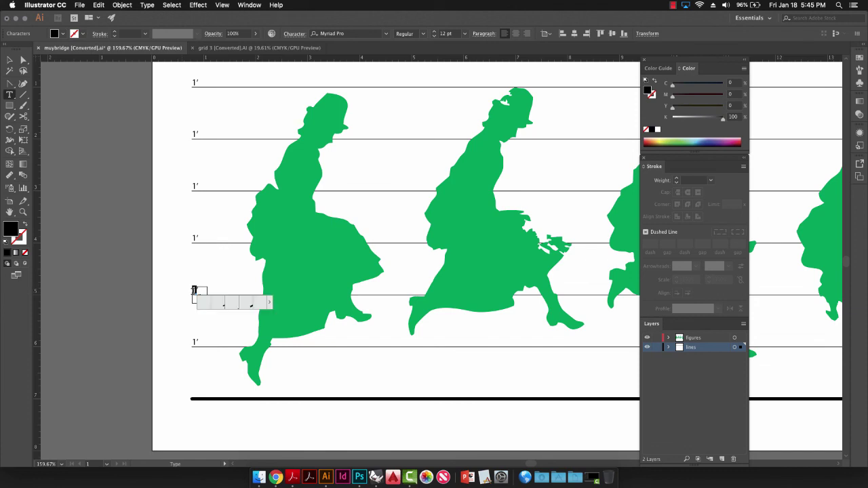
text(2)
double_click(195, 239)
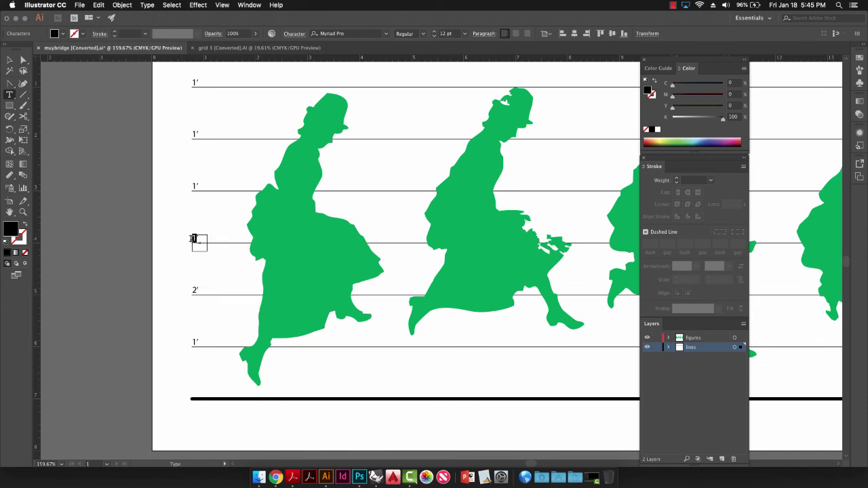
text(3)
double_click(194, 134)
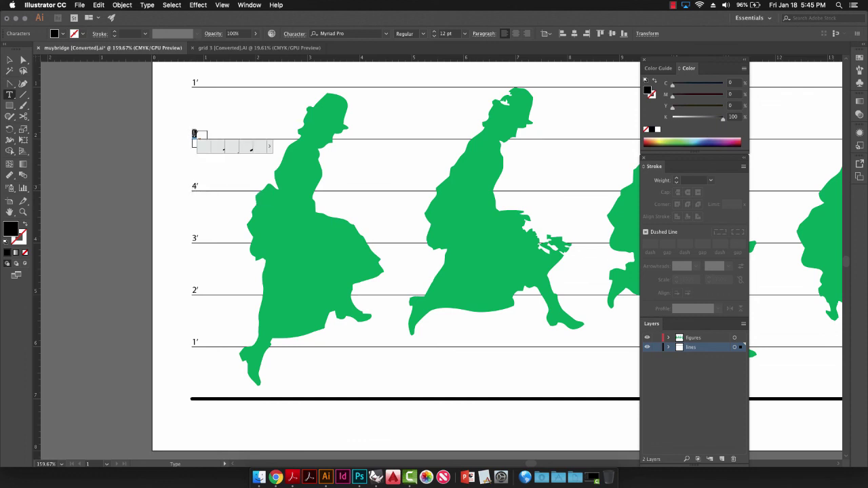
text(5′)
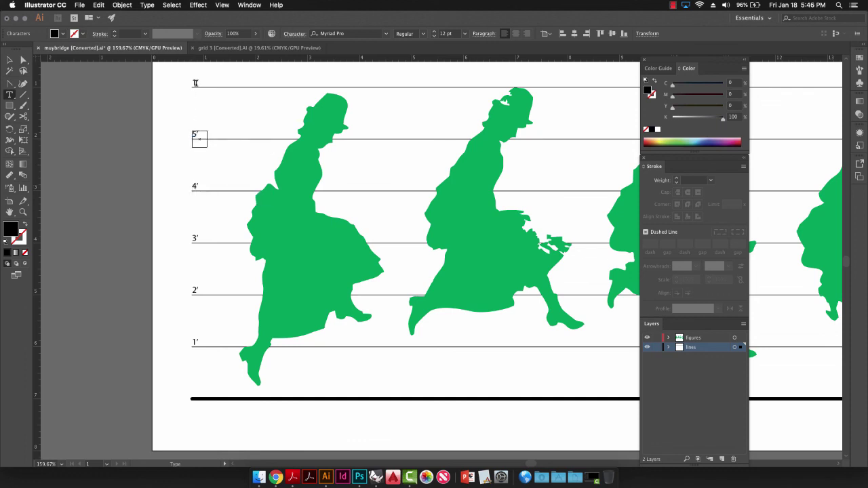
double_click(194, 82)
text(6′)
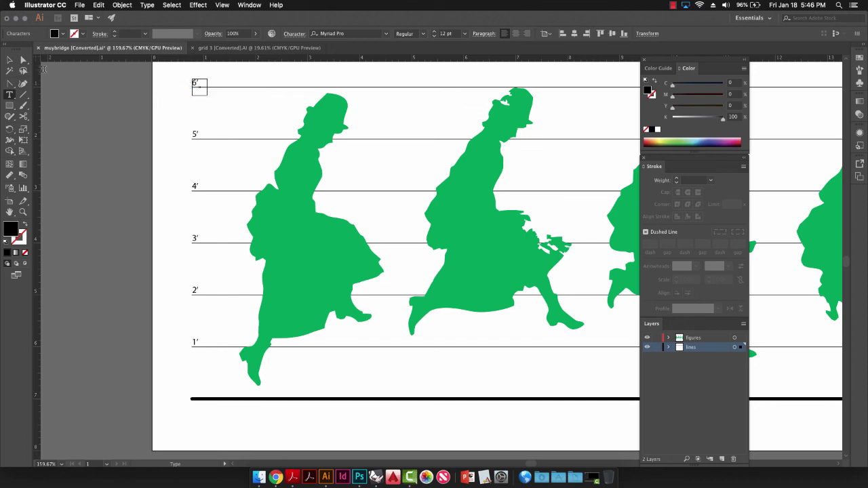